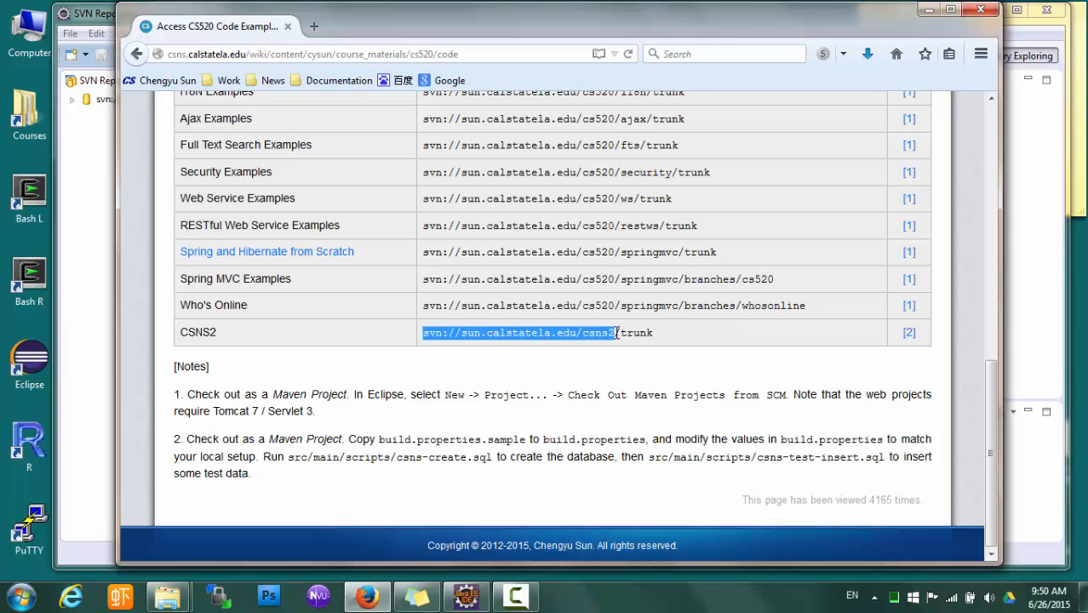
# Copy the svn://sun.calstatela.edu/csns2 address from the CSNS2 row, then return to Eclipse
pyautogui.click(654, 372)
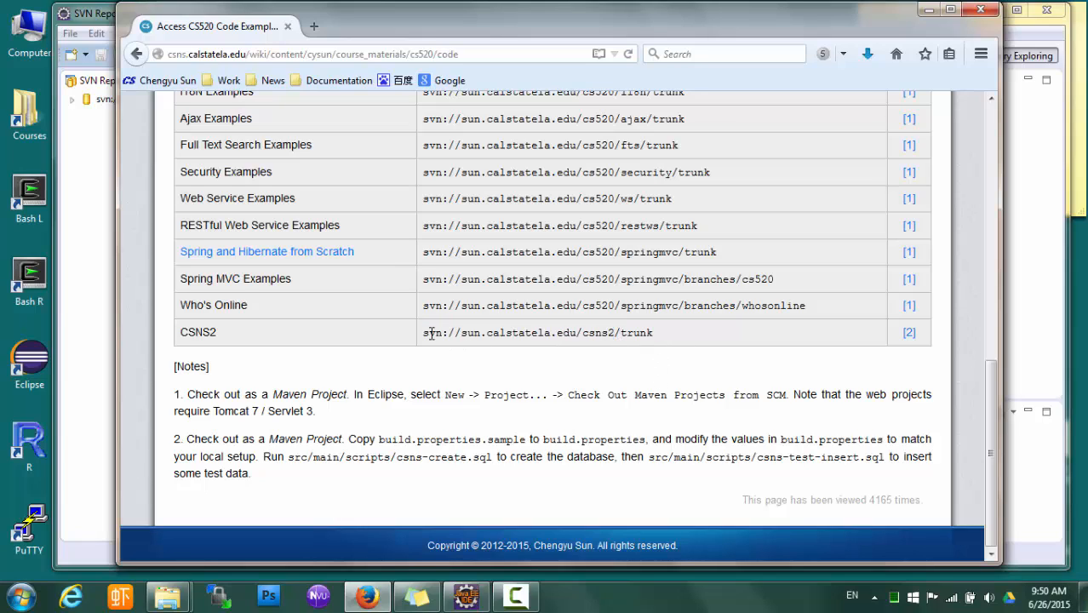
pyautogui.moveTo(425, 333); pyautogui.dragTo(611, 333)
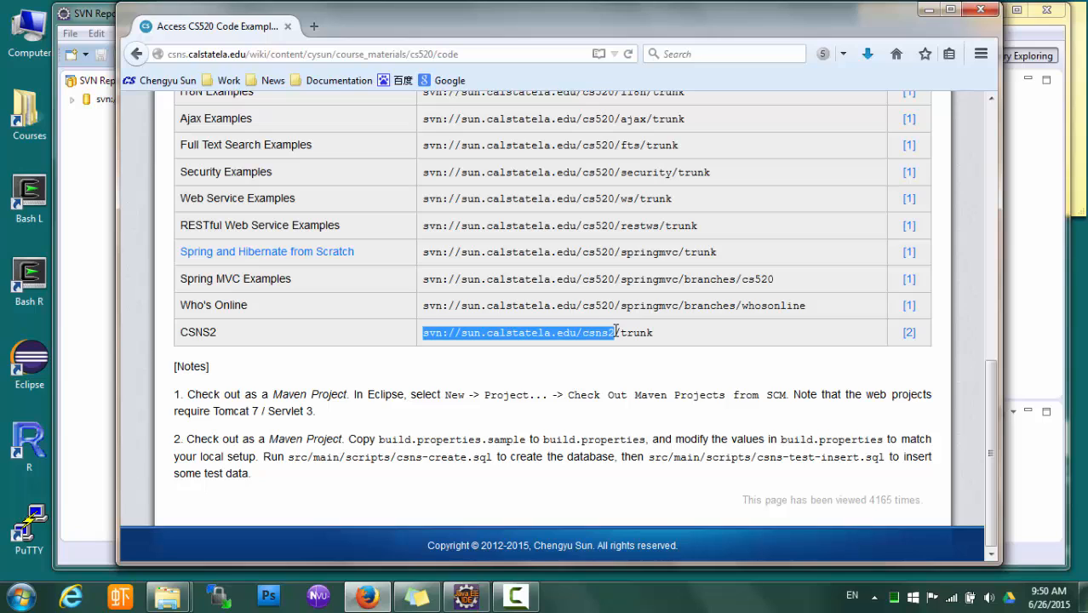
pyautogui.click(466, 596)
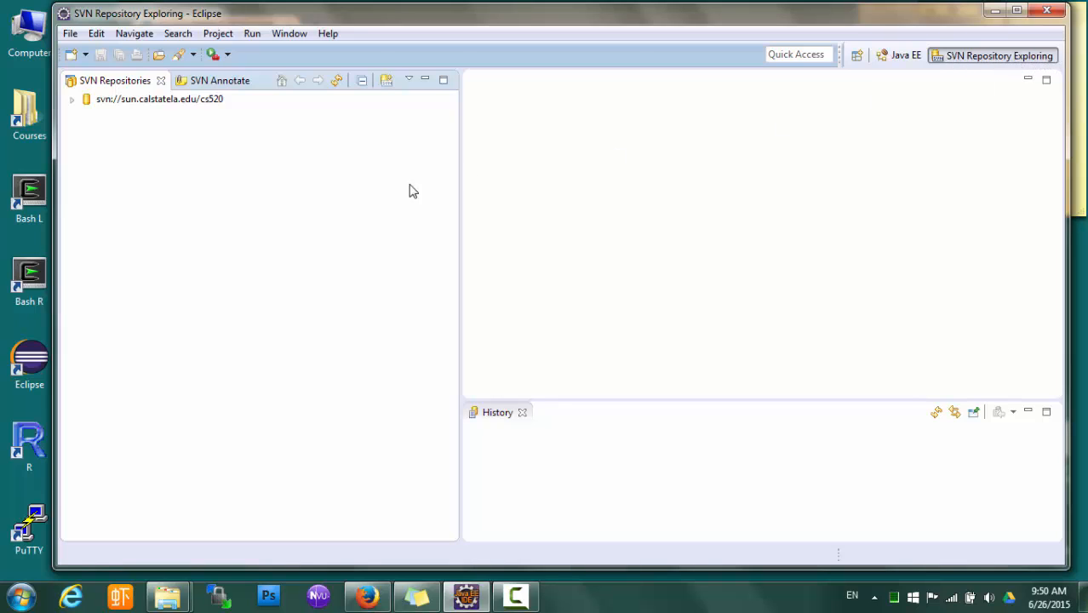
# Add svn://sun.calstatela.edu/csns2 as a new repository location and expand it to show branches and trunk
pyautogui.rightClick(200, 176)
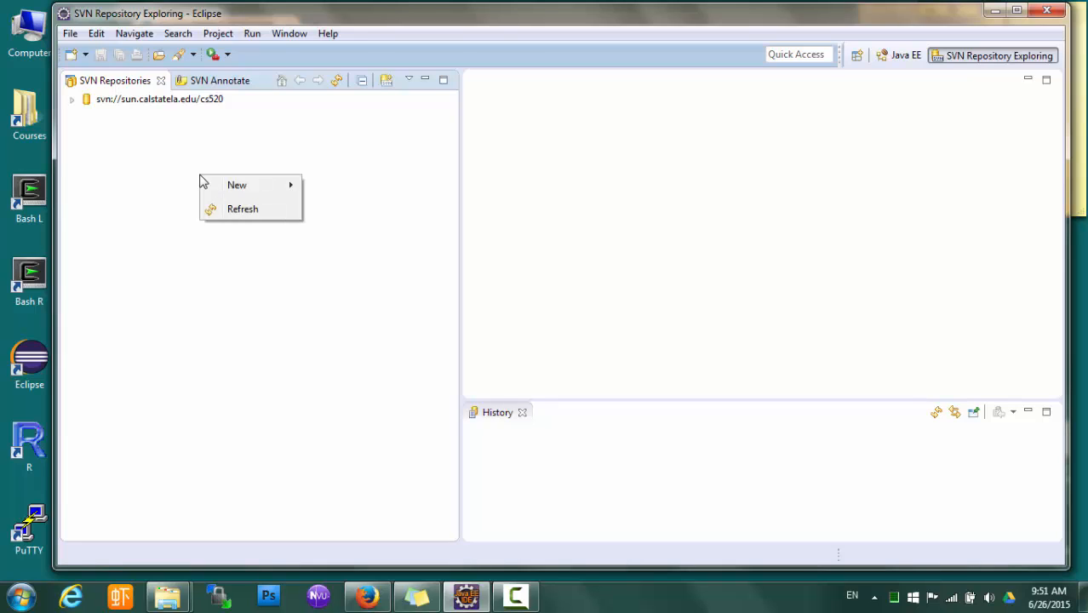
pyautogui.moveTo(239, 188)
pyautogui.click(357, 187)
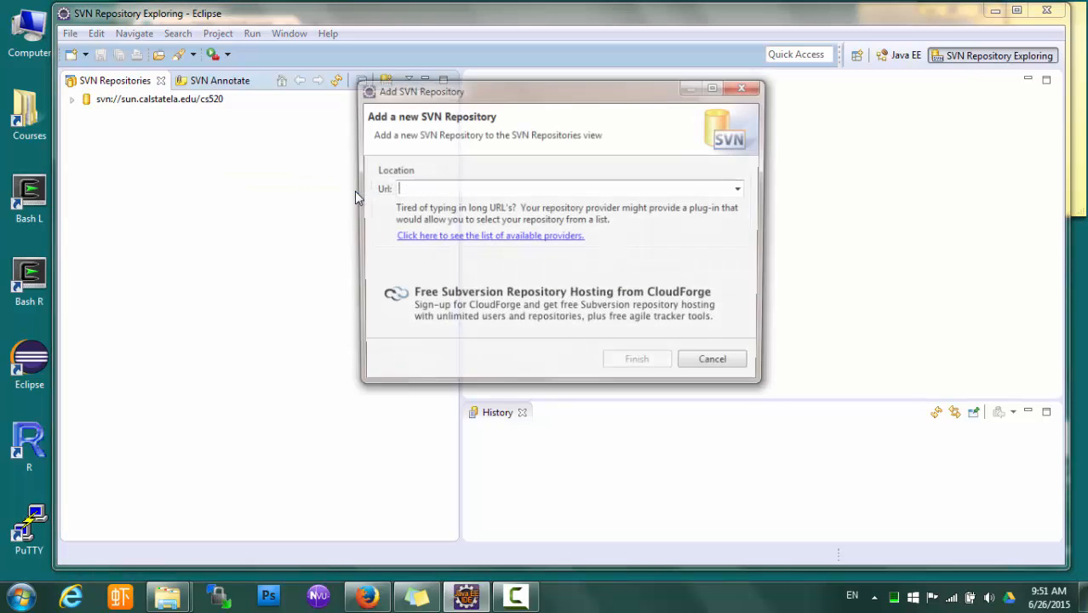
pyautogui.write('svn://sun.calstatela.edu/csns2')
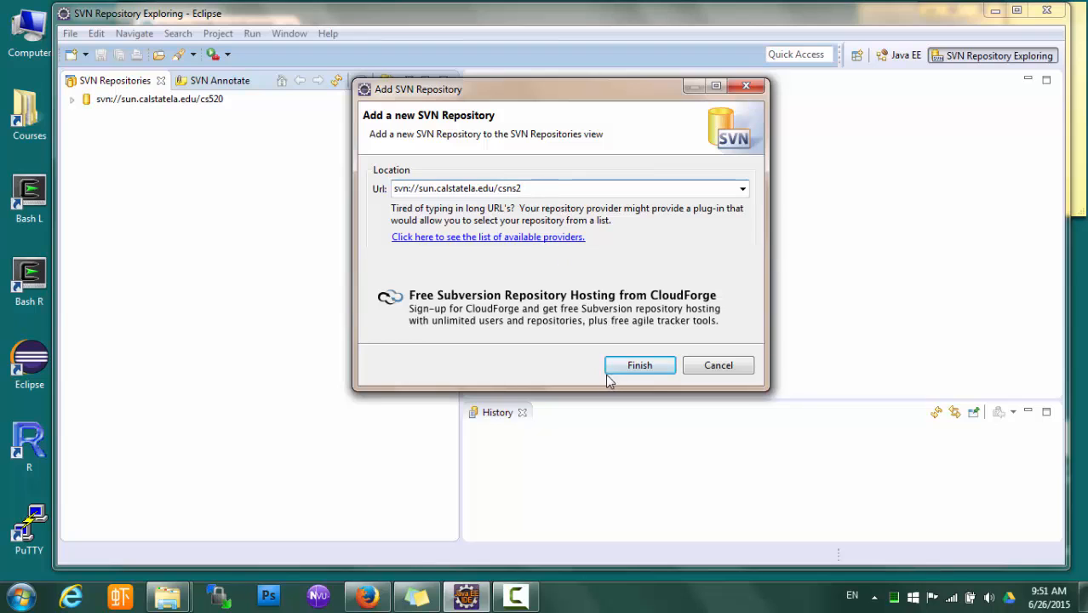
pyautogui.click(652, 371)
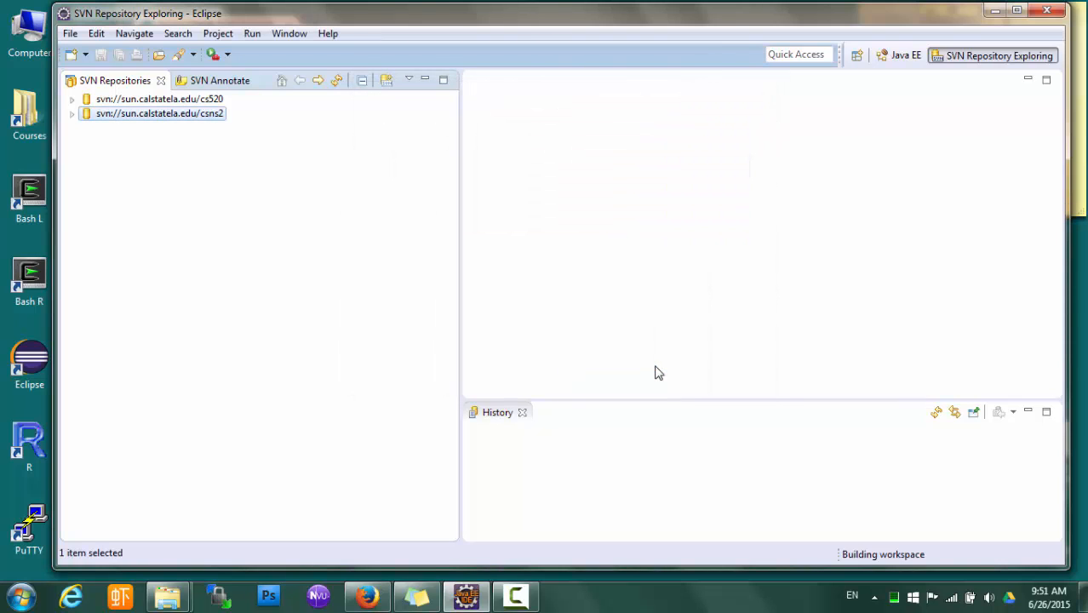
pyautogui.click(71, 116)
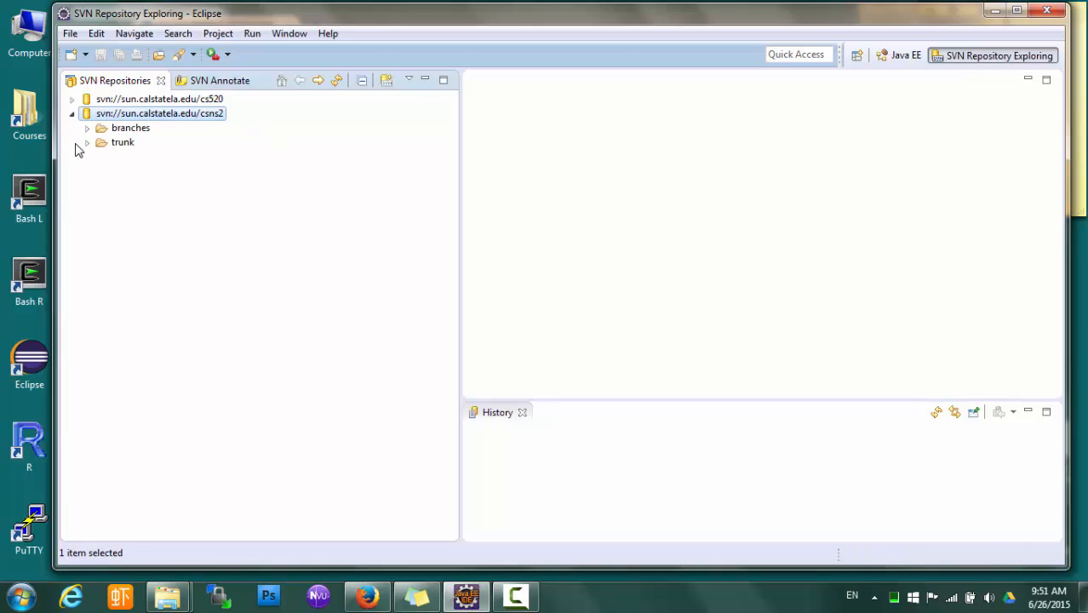
# Check out the csns2 trunk as a Maven project and follow it in the Progress view
pyautogui.rightClick(128, 149)
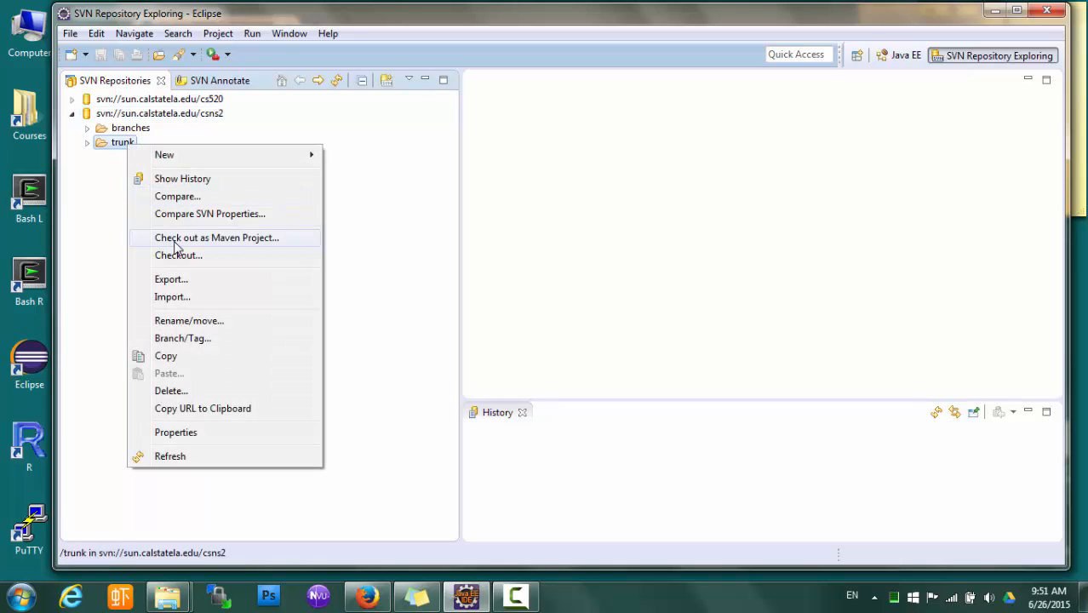
pyautogui.click(176, 242)
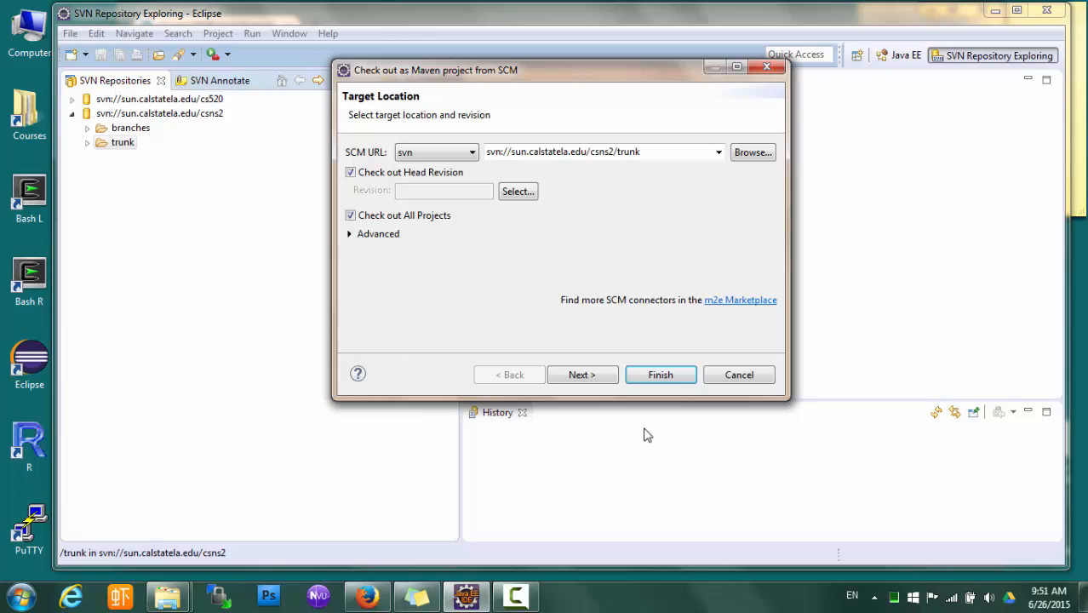
pyautogui.click(670, 382)
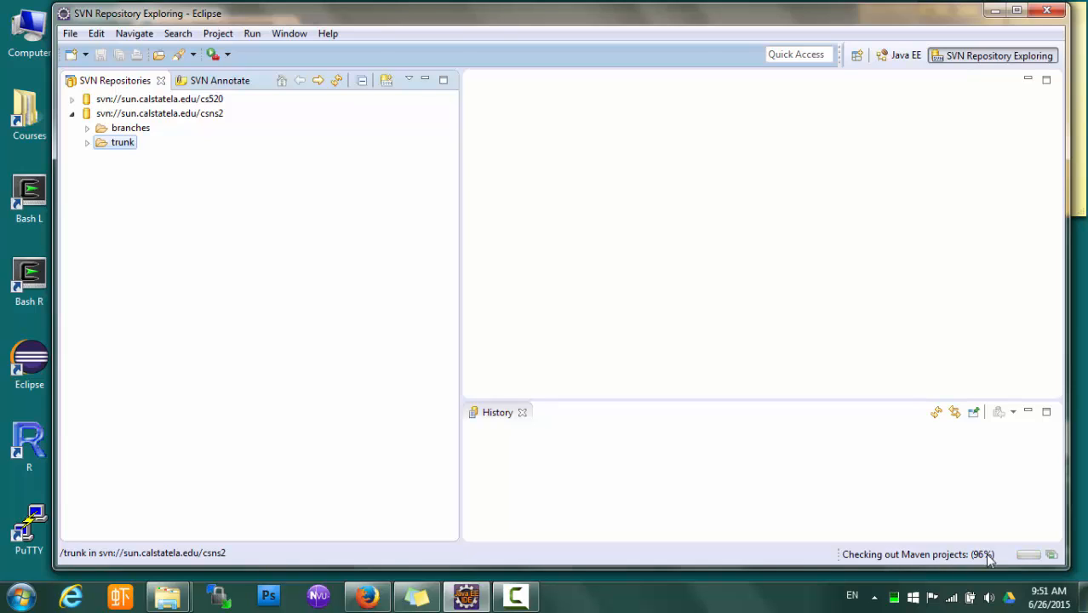
pyautogui.click(1054, 558)
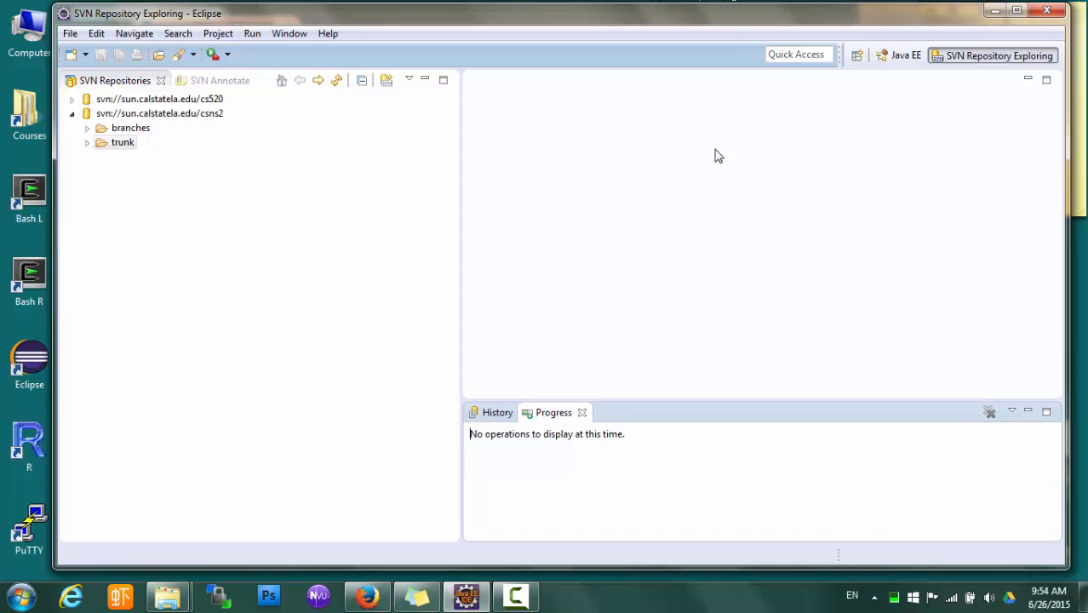
# Switch to the Java EE perspective and open csns2's build.properties.sample in the editor
pyautogui.click(904, 56)
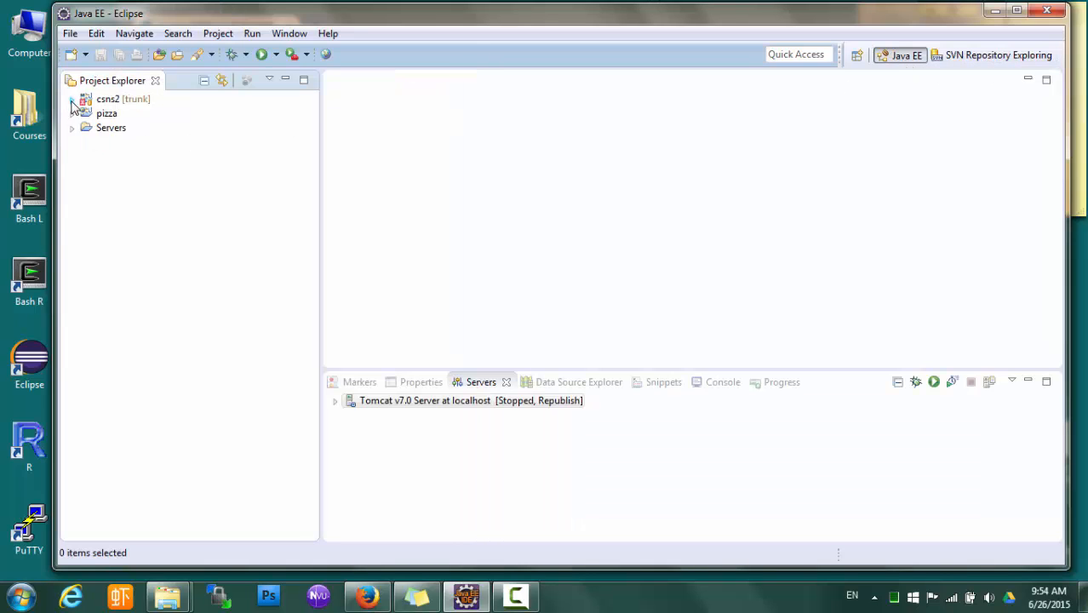
pyautogui.click(72, 99)
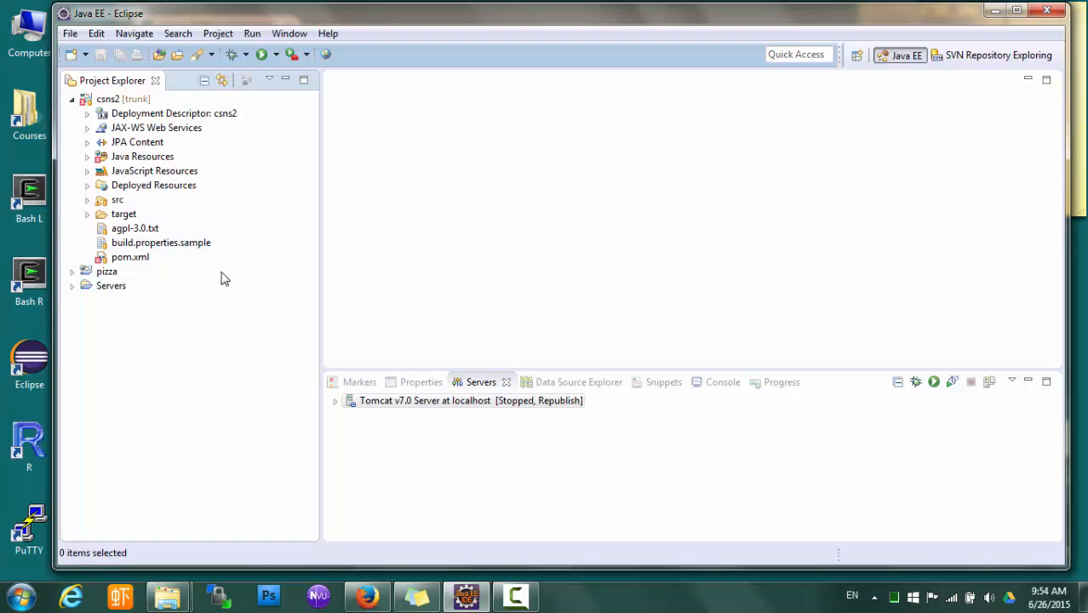
pyautogui.doubleClick(194, 247)
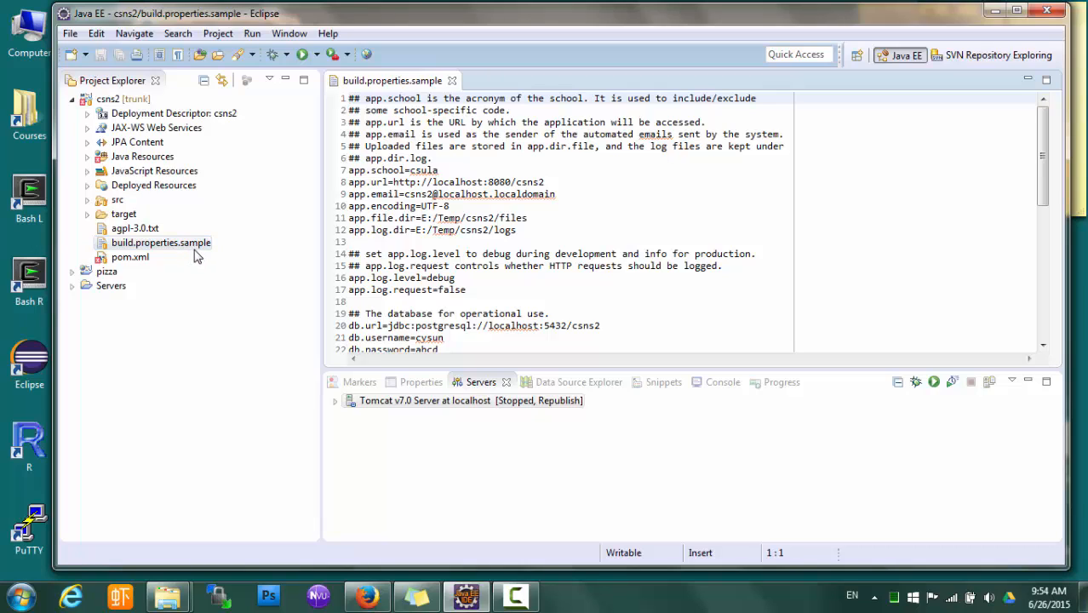
# Copy build.properties.sample into the csns2 project under the name build.properties
pyautogui.click(195, 249)
pyautogui.moveTo(193, 247); pyautogui.dragTo(181, 107)
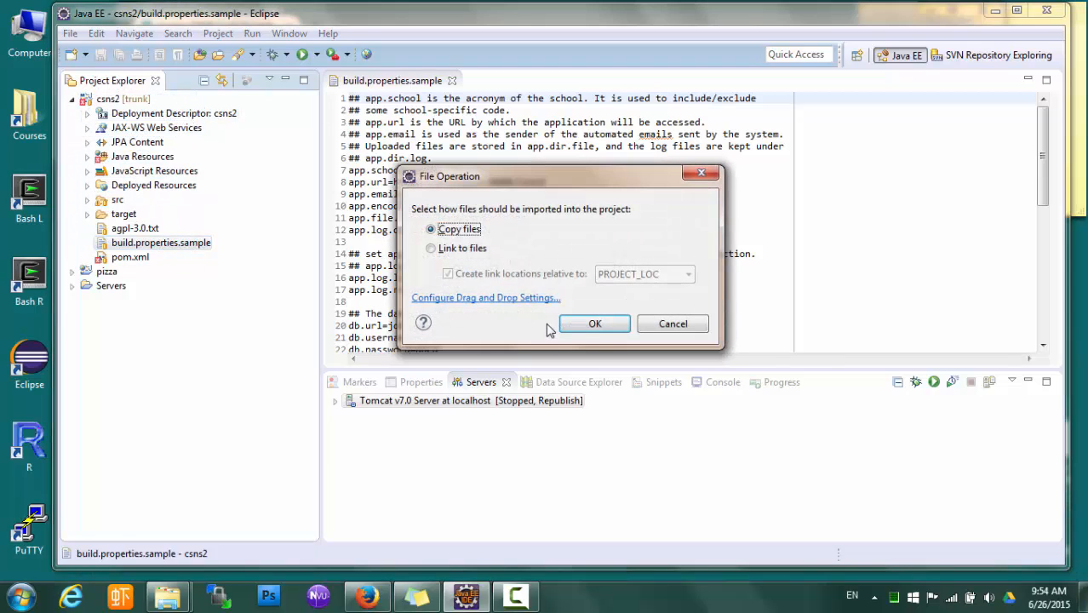
pyautogui.click(607, 324)
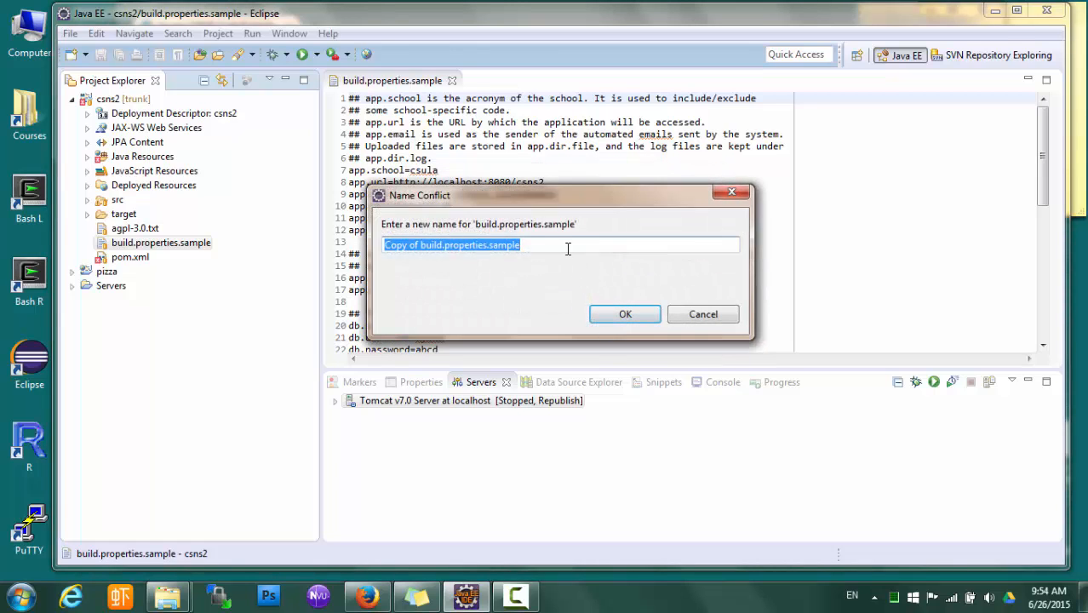
pyautogui.click(568, 247)
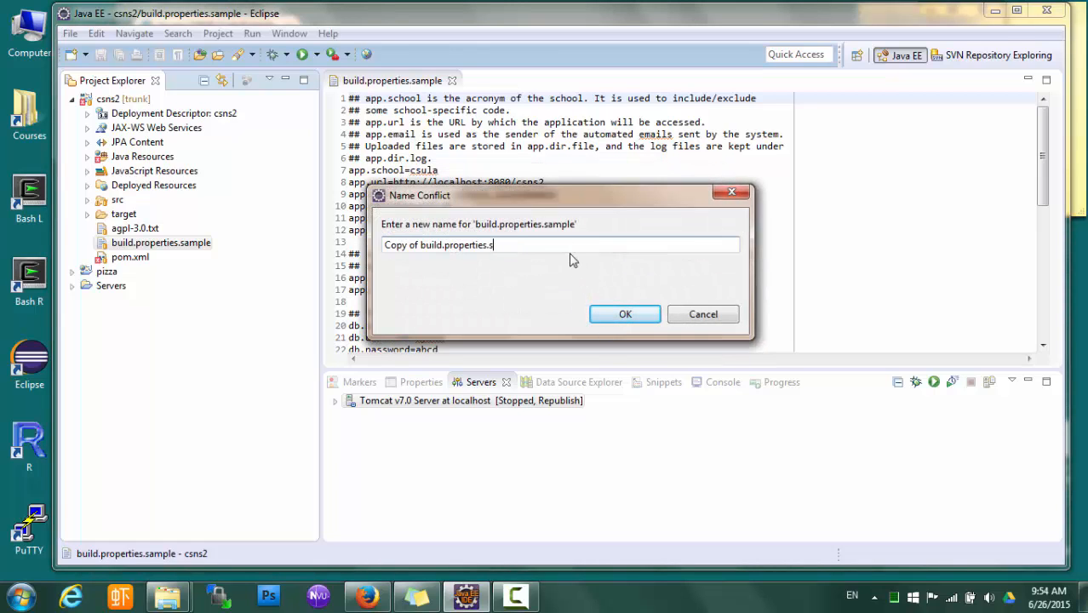
pyautogui.press('BackSpace')
pyautogui.press('BackSpace')
pyautogui.press('BackSpace')
pyautogui.press('BackSpace')
pyautogui.press('BackSpace')
pyautogui.press('BackSpace')
pyautogui.press('BackSpace')
pyautogui.press('BackSpace')
pyautogui.press('BackSpace')
pyautogui.press('BackSpace')
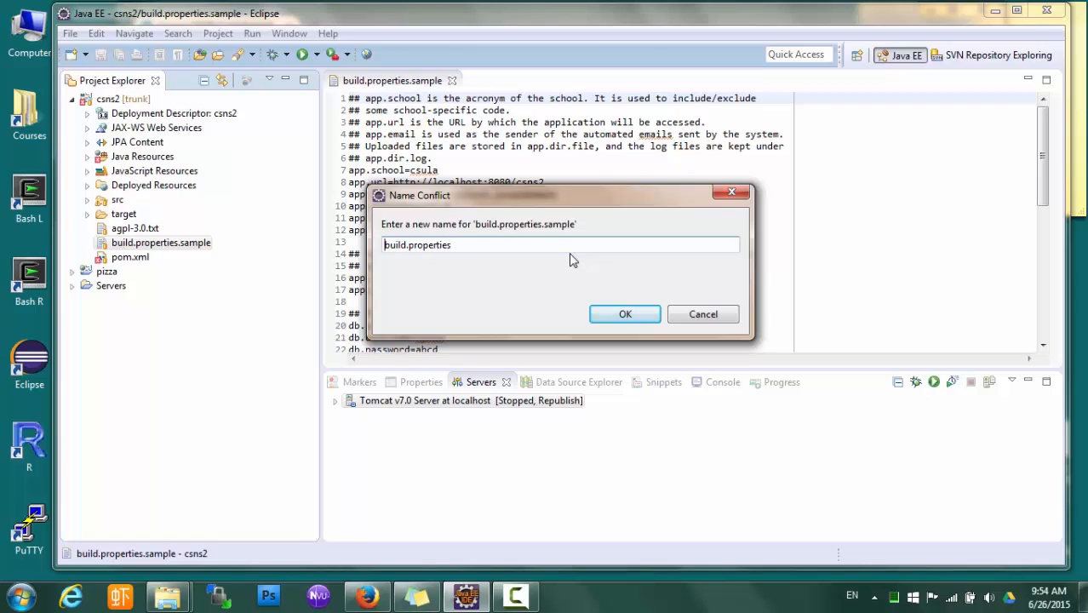
pyautogui.click(558, 247)
pyautogui.click(628, 313)
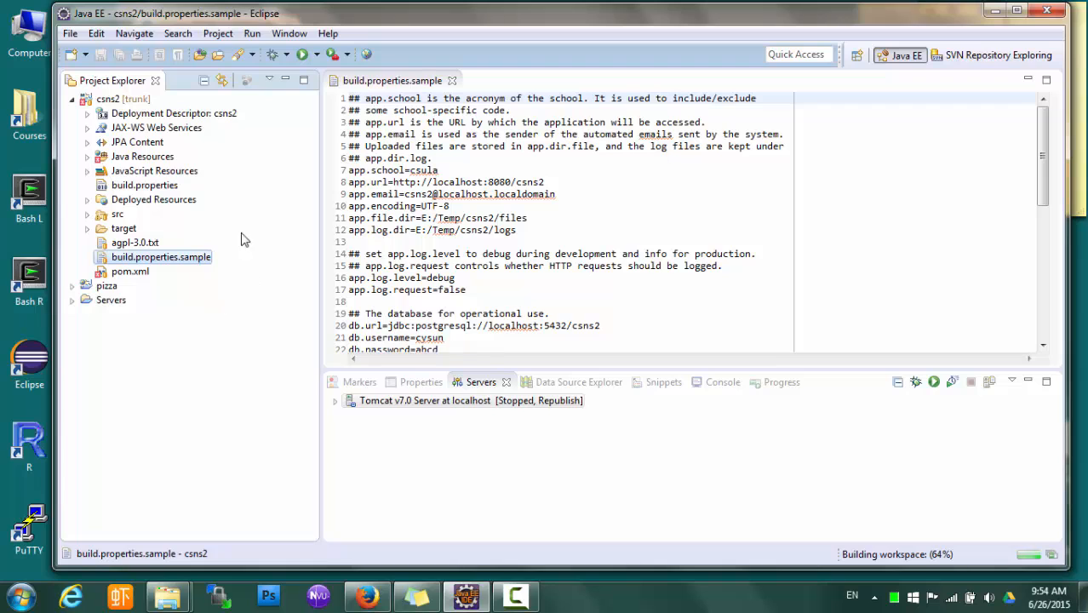
# Refresh the csns2 project and open the new build.properties file
pyautogui.rightClick(120, 98)
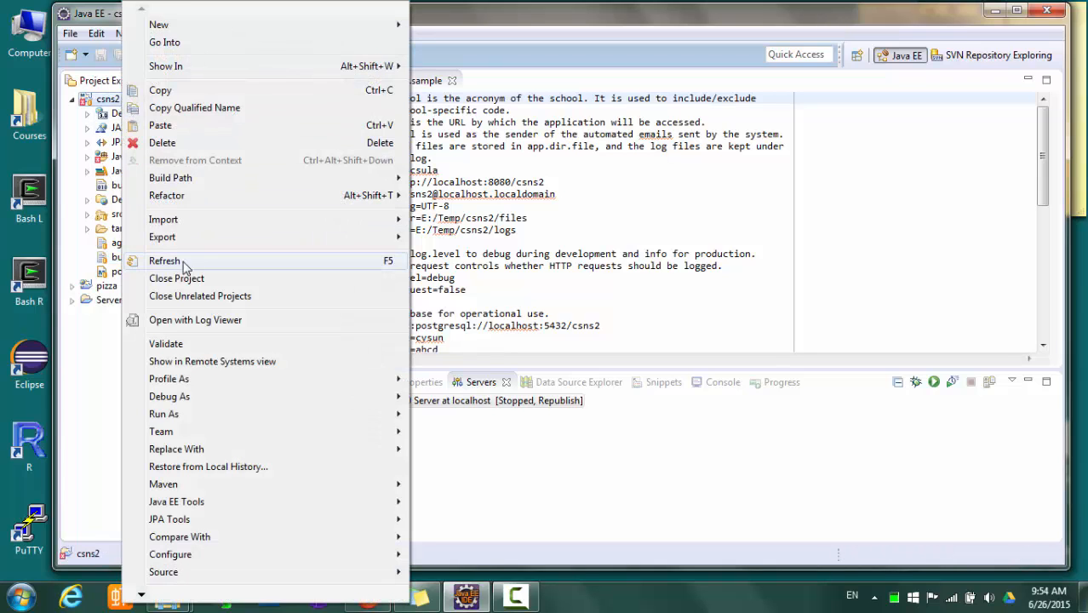
pyautogui.click(183, 261)
pyautogui.click(162, 243)
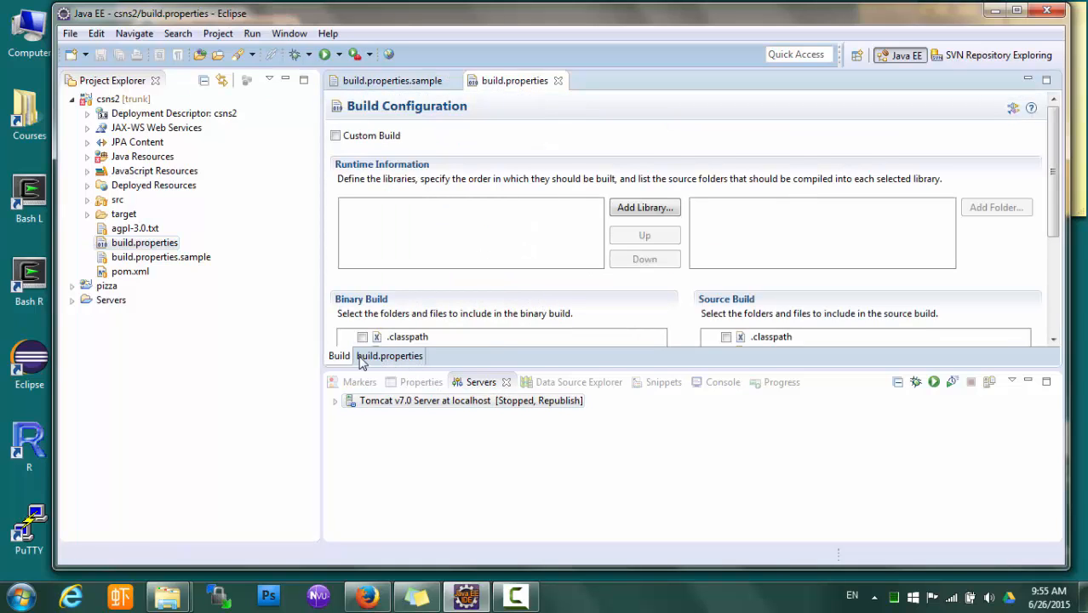
pyautogui.click(388, 356)
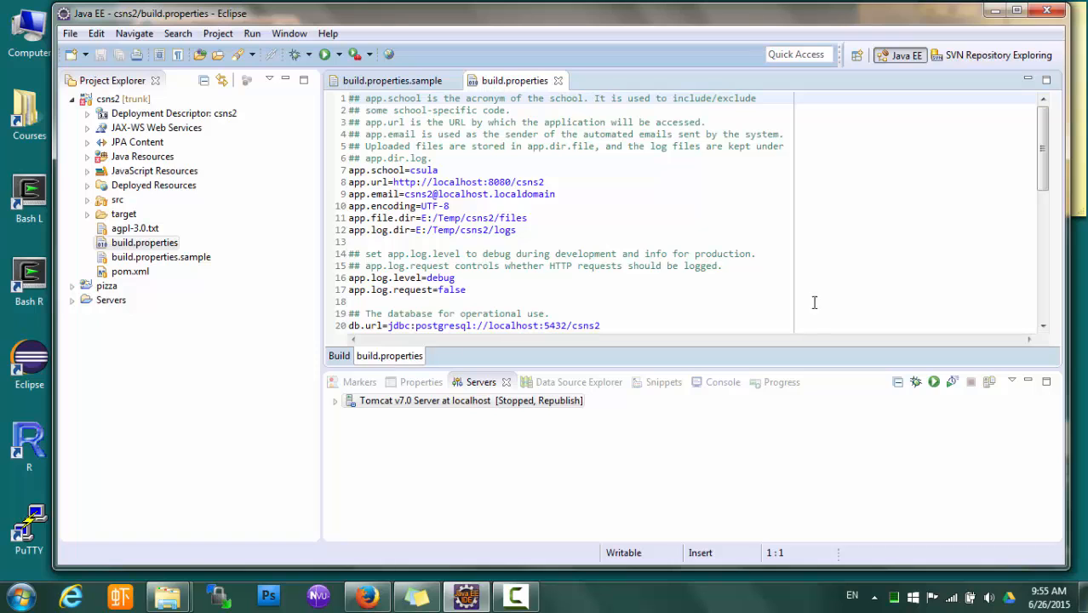
pyautogui.scroll(-10, 959, 237)
pyautogui.scroll(4, 958, 237)
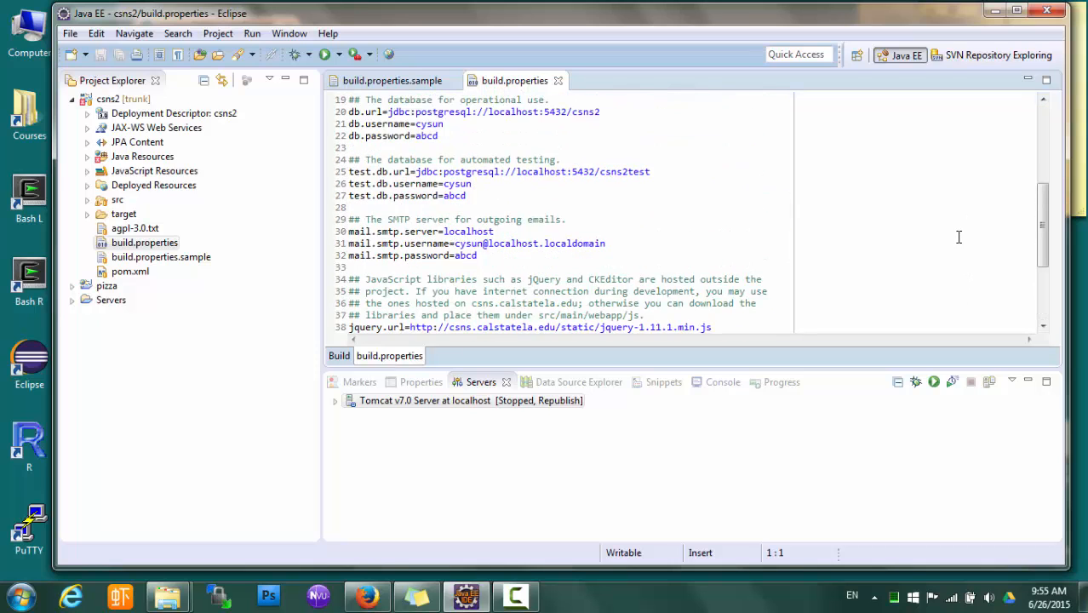
pyautogui.scroll(6, 959, 237)
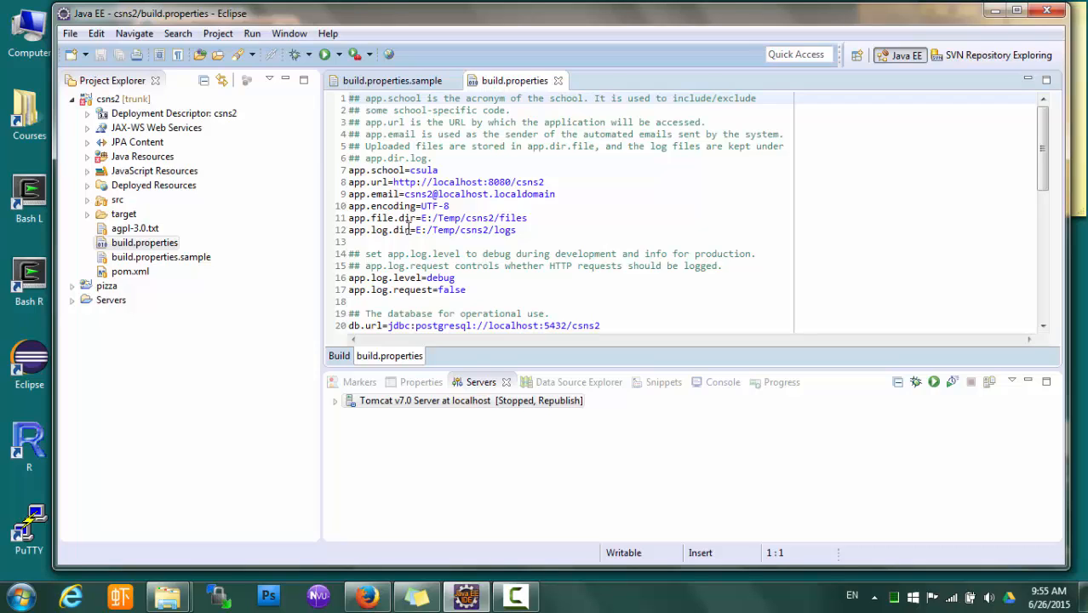
pyautogui.scroll(-1, 496, 237)
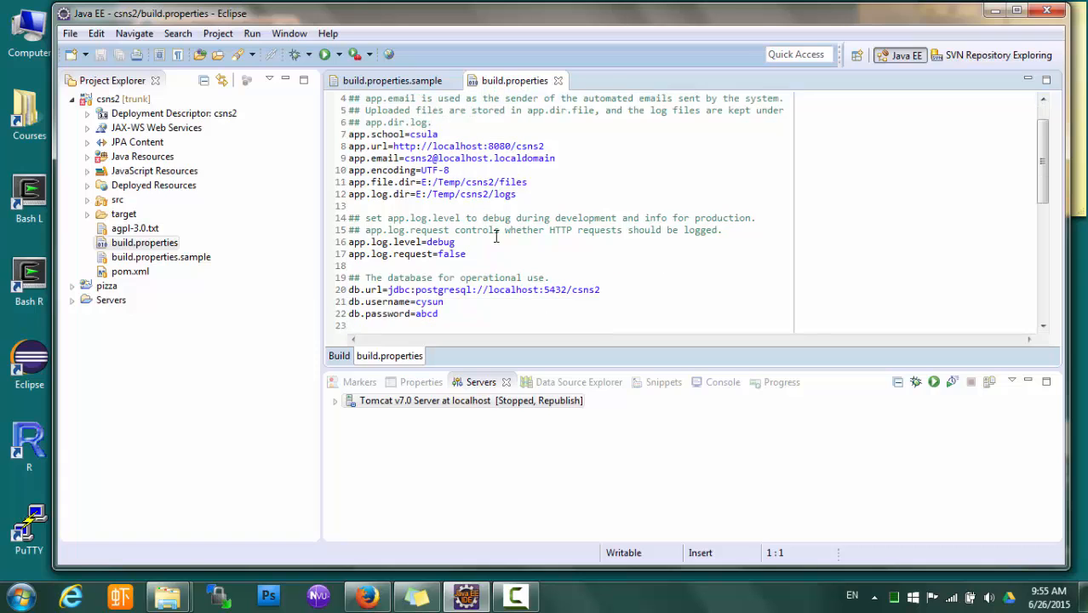
pyautogui.scroll(-4, 548, 244)
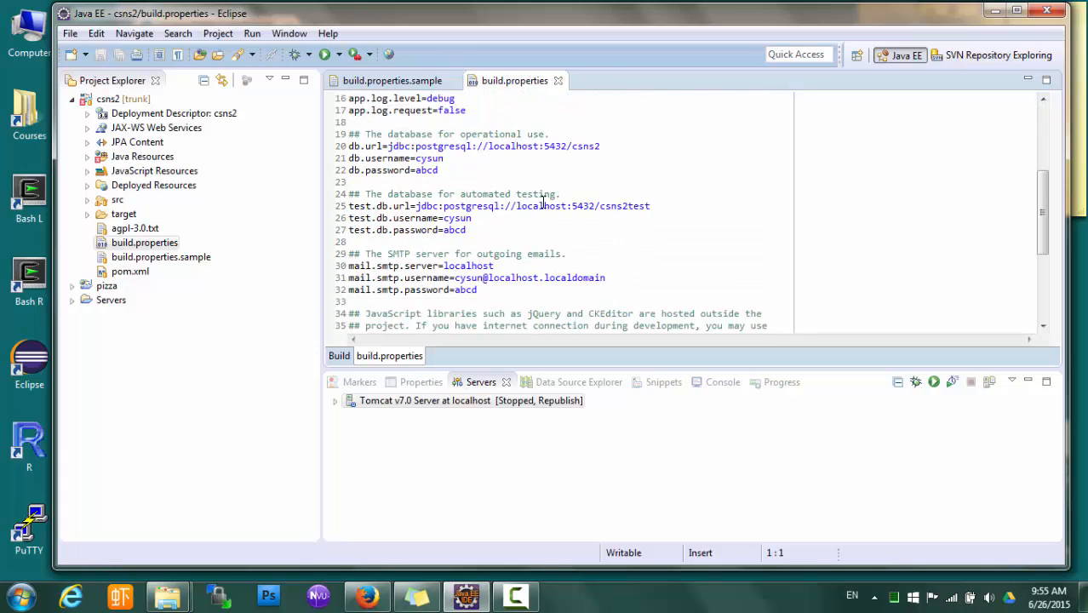
pyautogui.scroll(4, 542, 201)
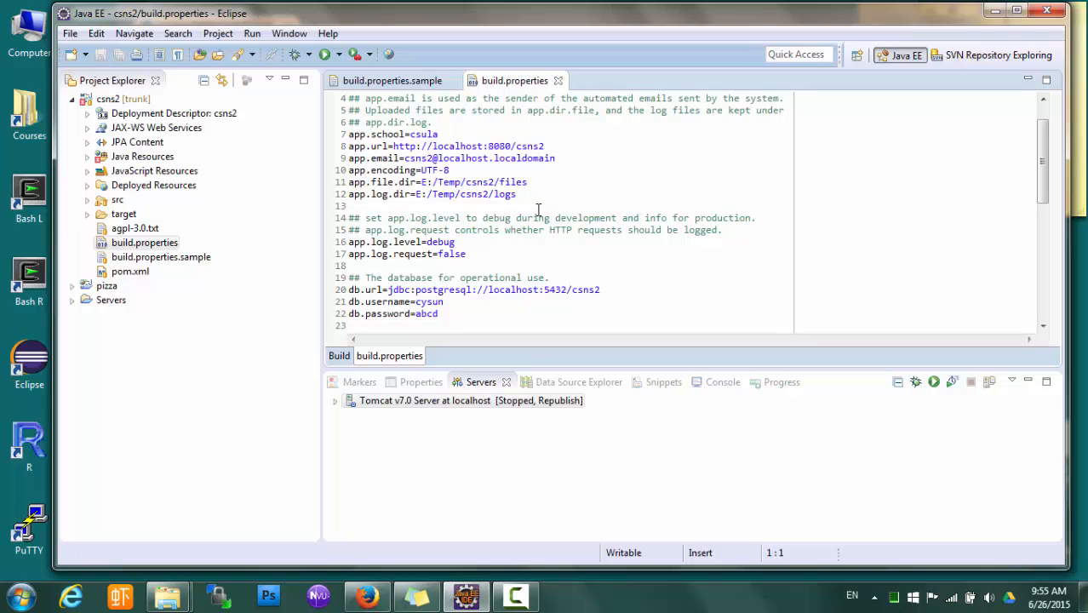
pyautogui.scroll(-2, 538, 207)
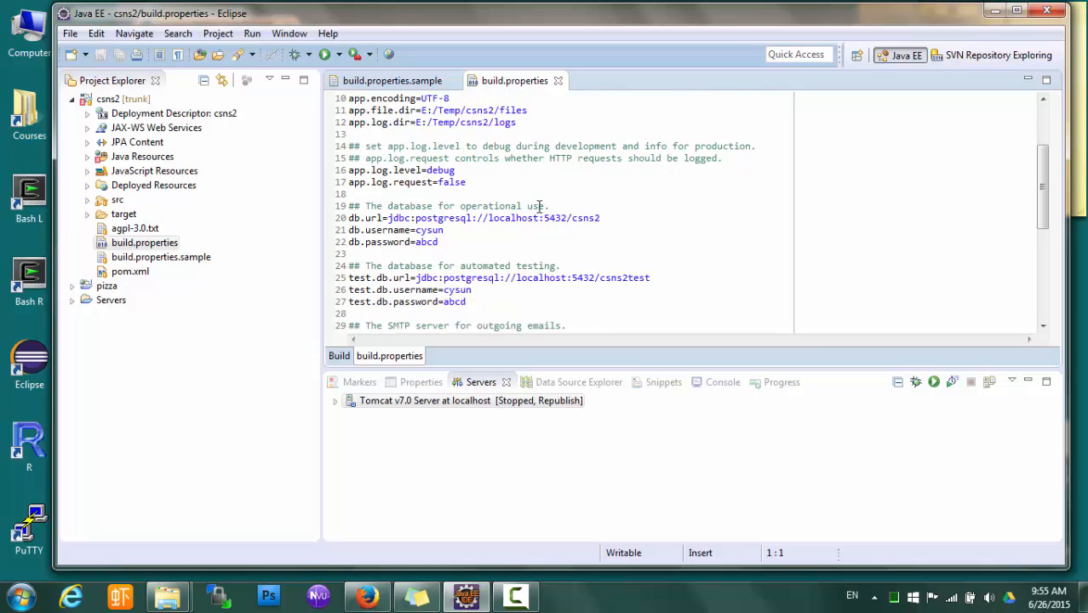
pyautogui.scroll(1, 538, 207)
pyautogui.scroll(1, 548, 210)
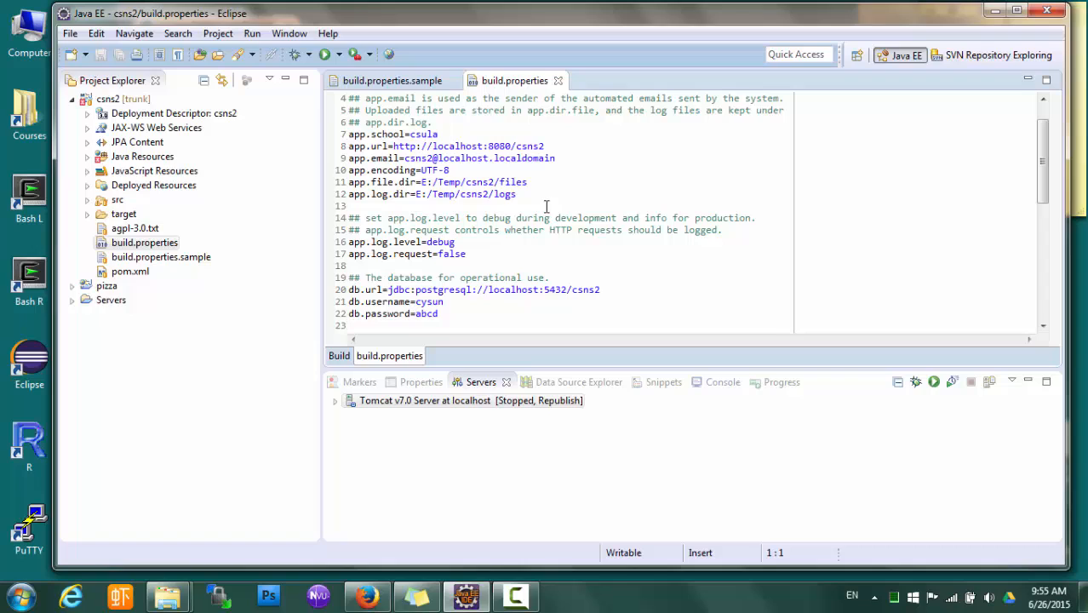
pyautogui.click(372, 184)
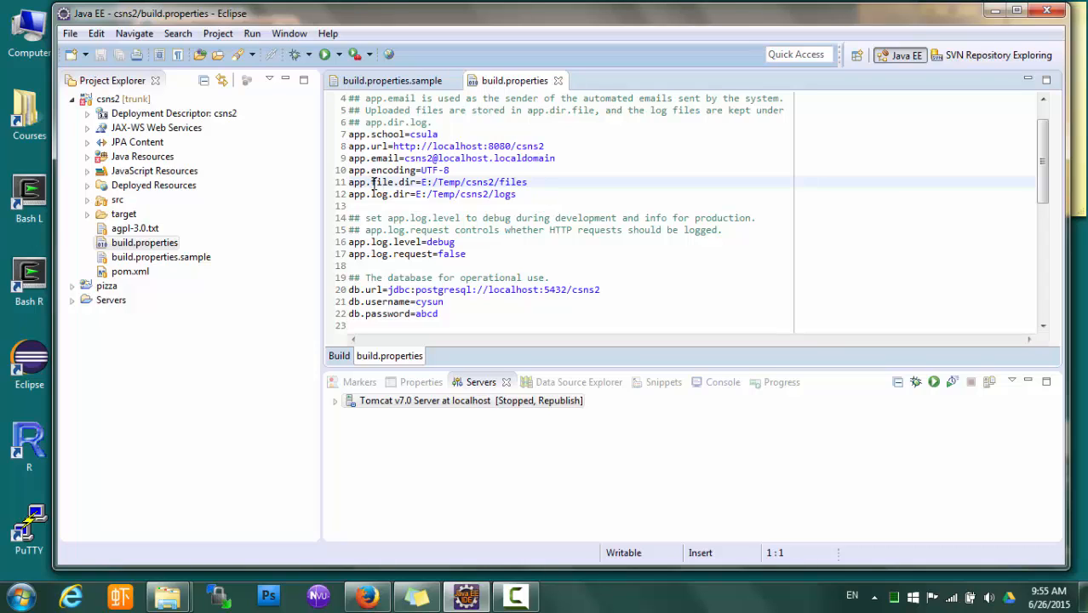
pyautogui.moveTo(373, 182); pyautogui.dragTo(531, 182)
pyautogui.click(424, 181)
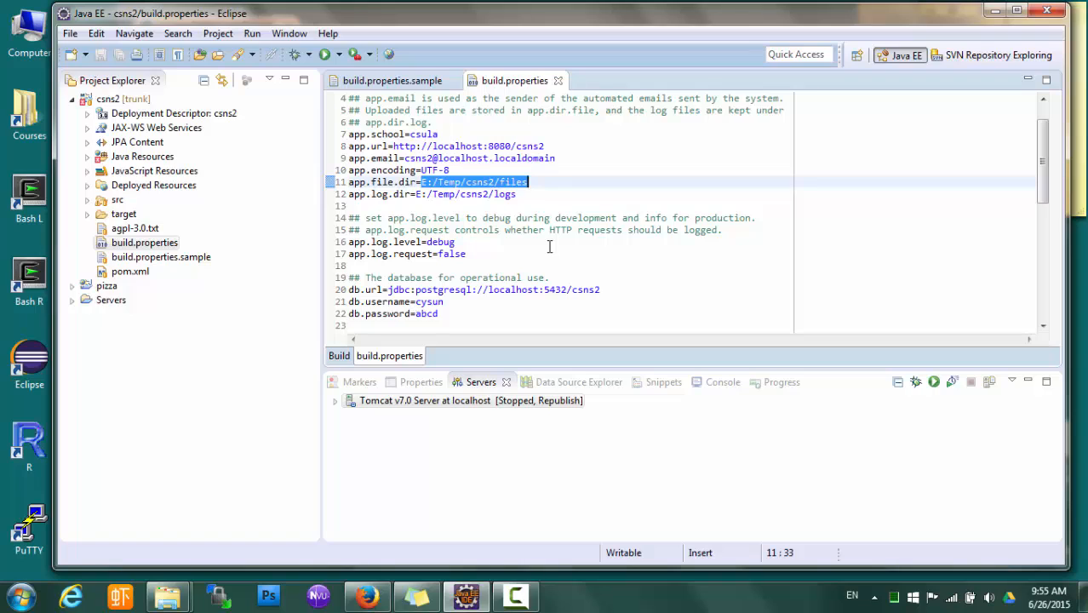
pyautogui.click(533, 194)
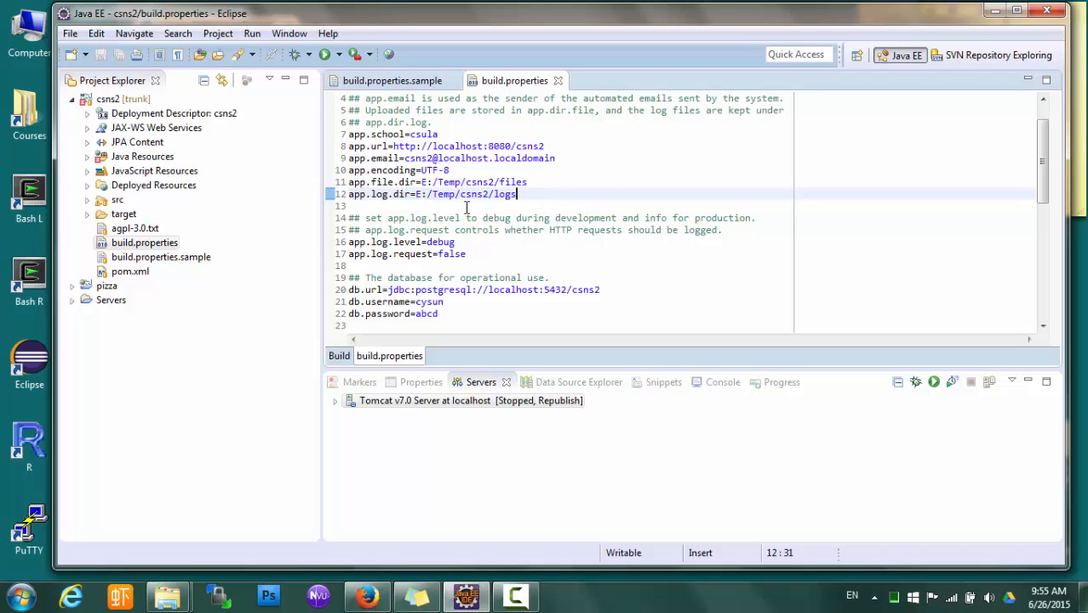
pyautogui.doubleClick(423, 182)
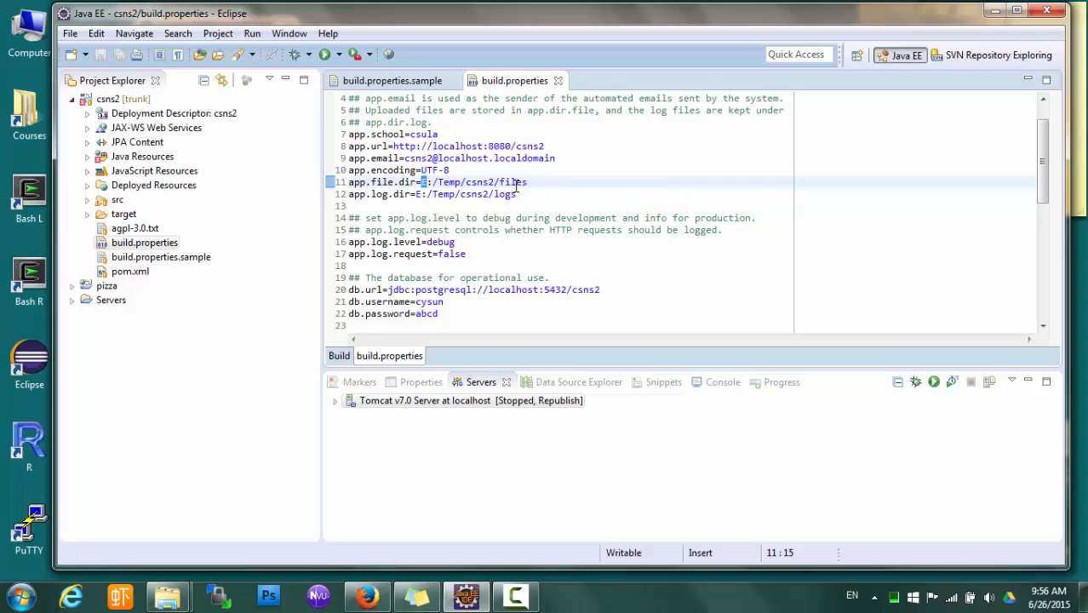
pyautogui.click(424, 183)
# Create a new folder named csns2 inside C:\Temp
pyautogui.moveTo(168, 596)
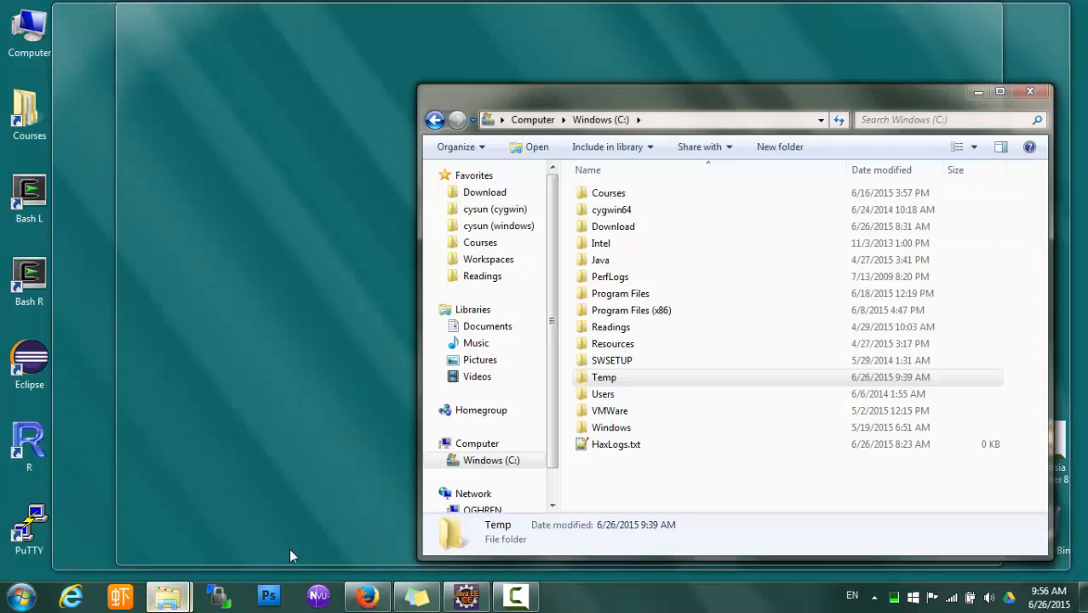
pyautogui.click(289, 551)
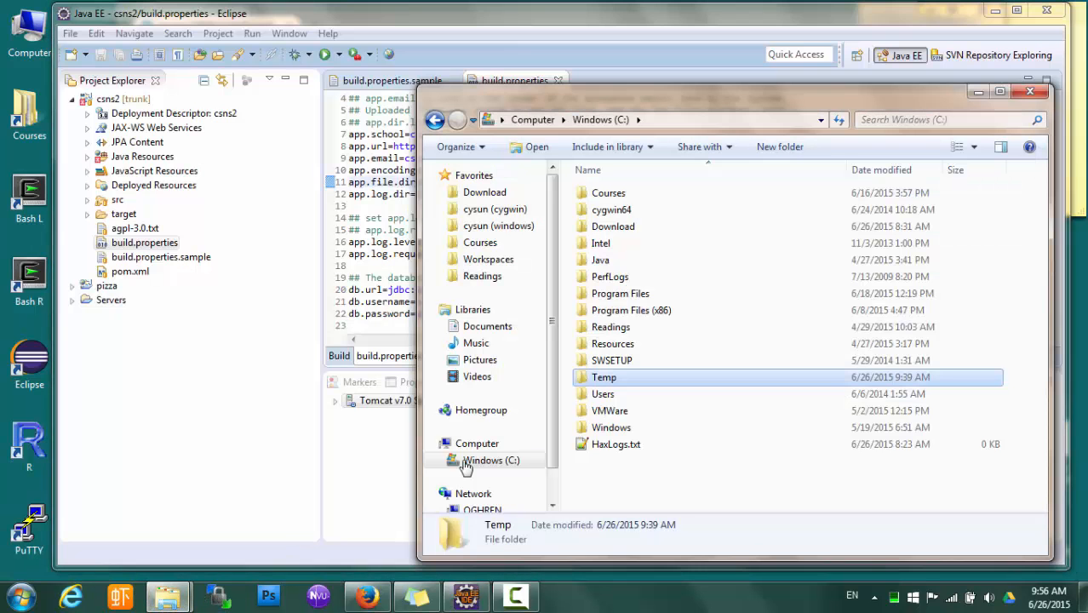
pyautogui.doubleClick(604, 378)
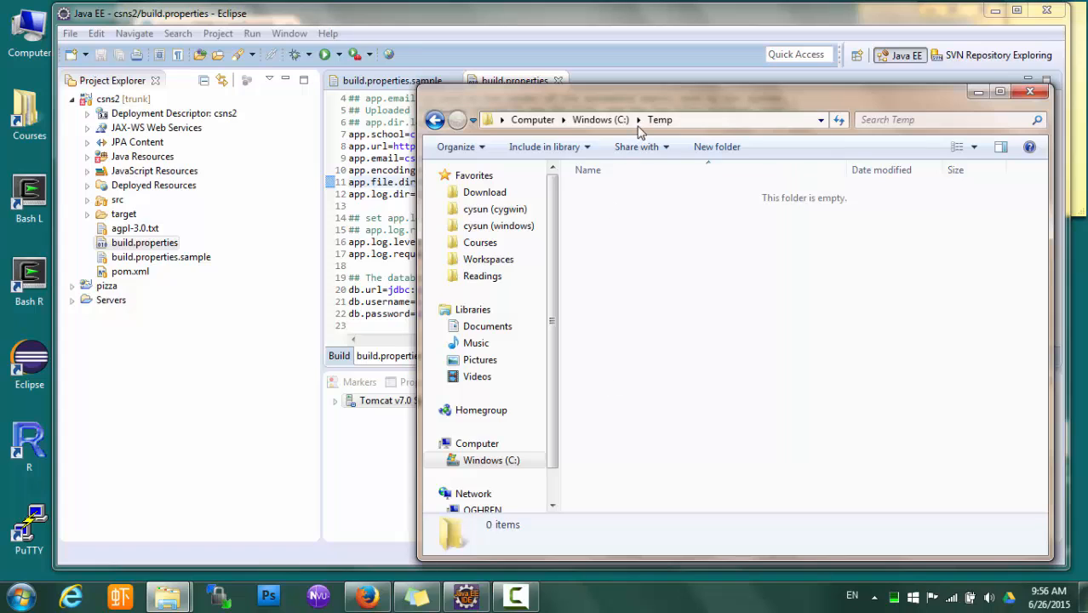
pyautogui.rightClick(642, 236)
pyautogui.moveTo(792, 443)
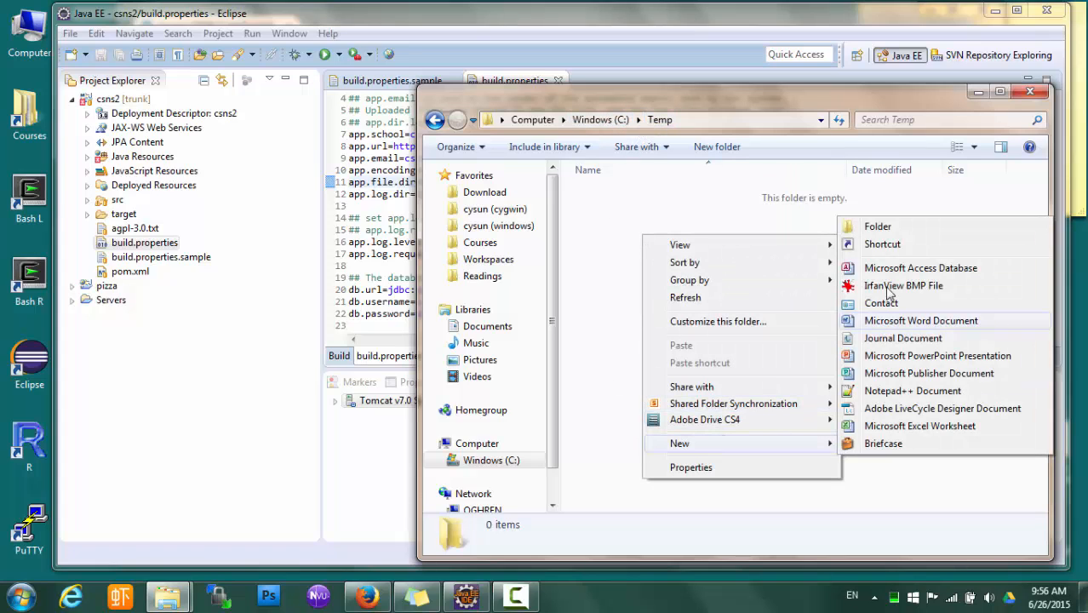
pyautogui.click(890, 230)
pyautogui.write('cssn')
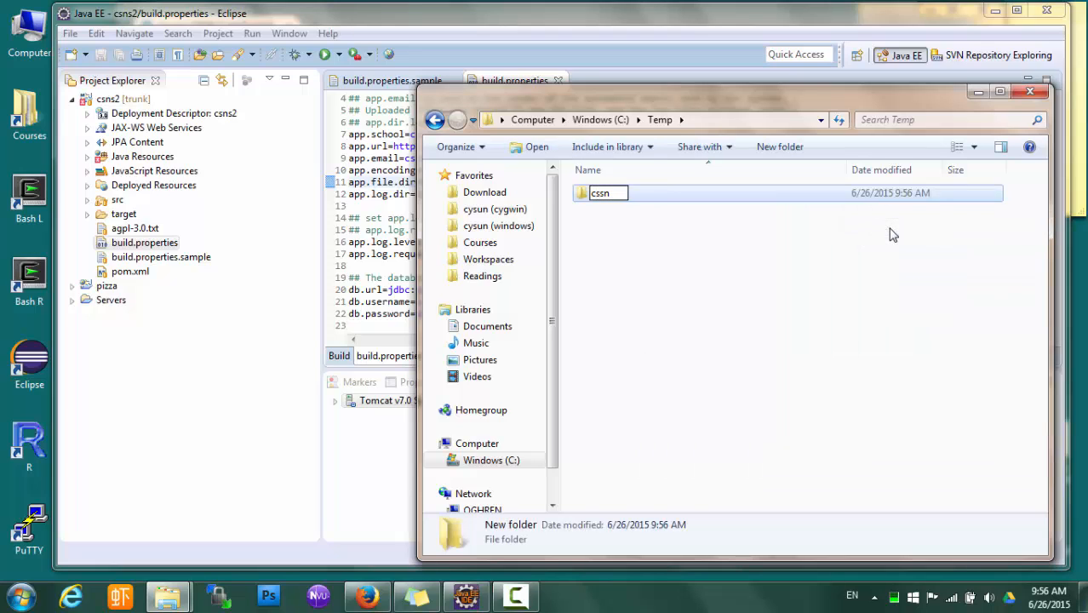
pyautogui.press('BackSpace')
pyautogui.press('BackSpace')
pyautogui.write('ns2')
pyautogui.press('Return')
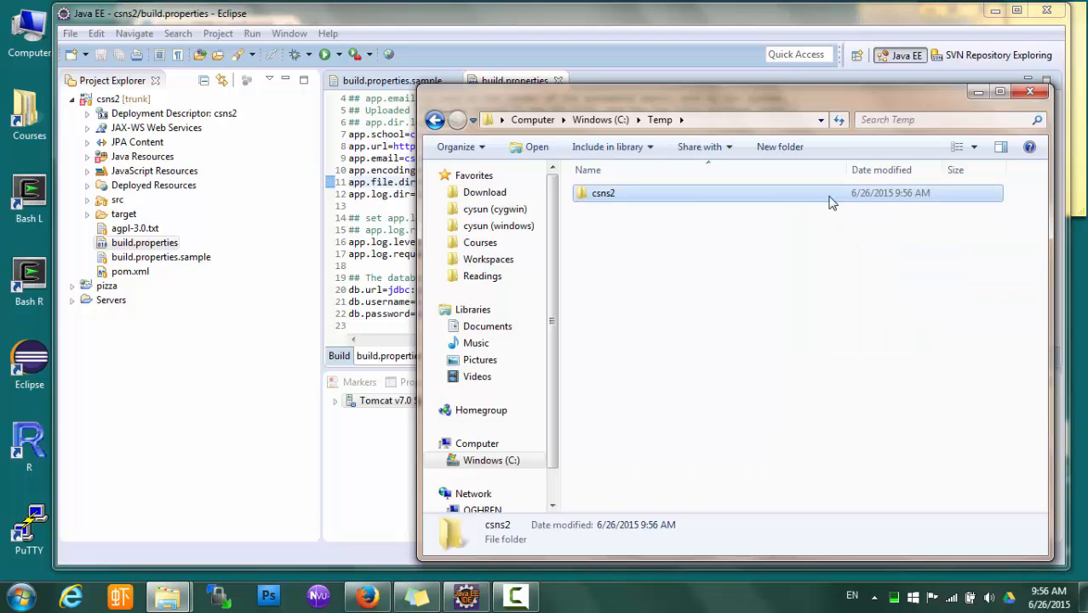
# Inside csns2, create two subfolders named files and logs
pyautogui.doubleClick(750, 196)
pyautogui.rightClick(669, 235)
pyautogui.moveTo(756, 464)
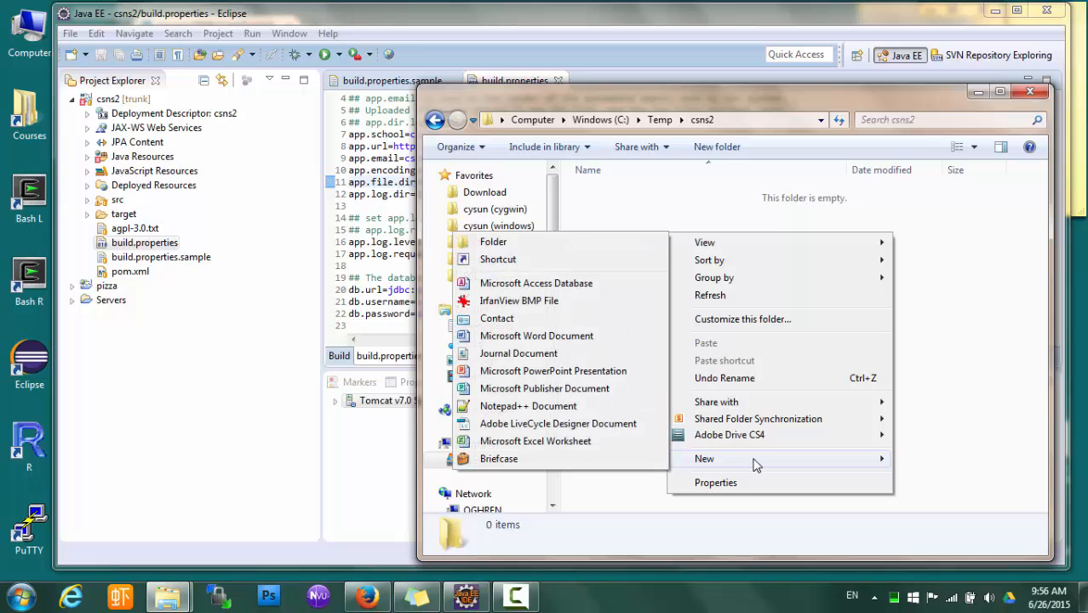
pyautogui.click(523, 242)
pyautogui.write('fi')
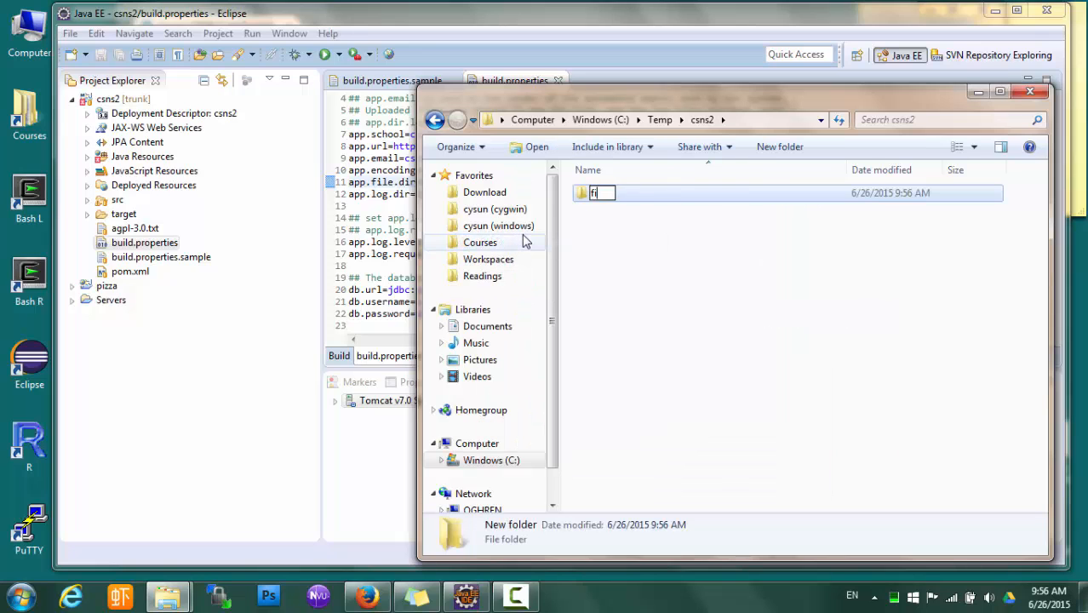
pyautogui.write('les')
pyautogui.press('Return')
pyautogui.rightClick(612, 243)
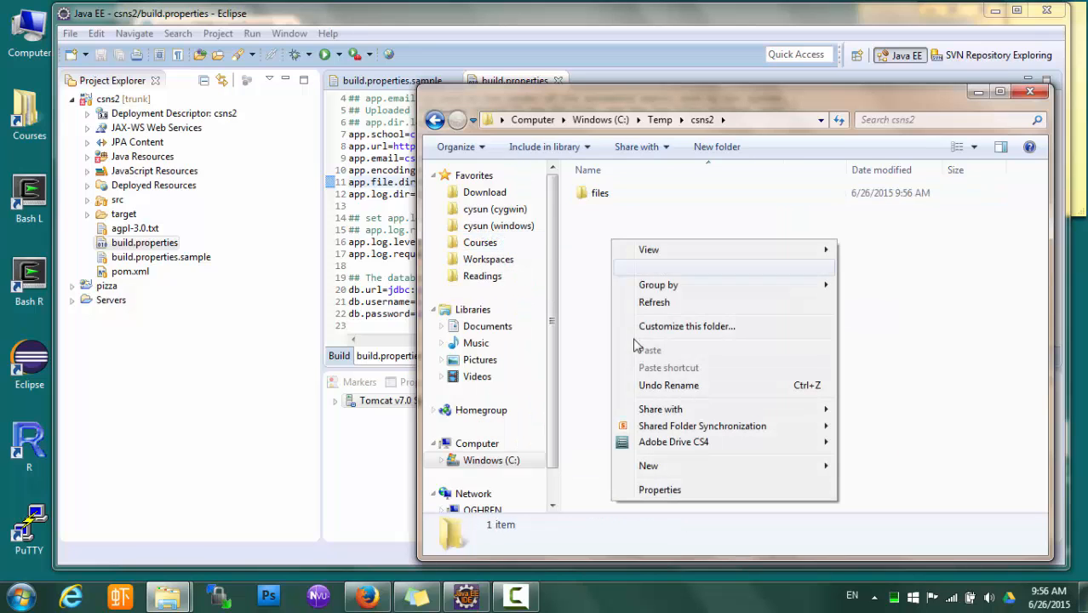
pyautogui.moveTo(711, 475)
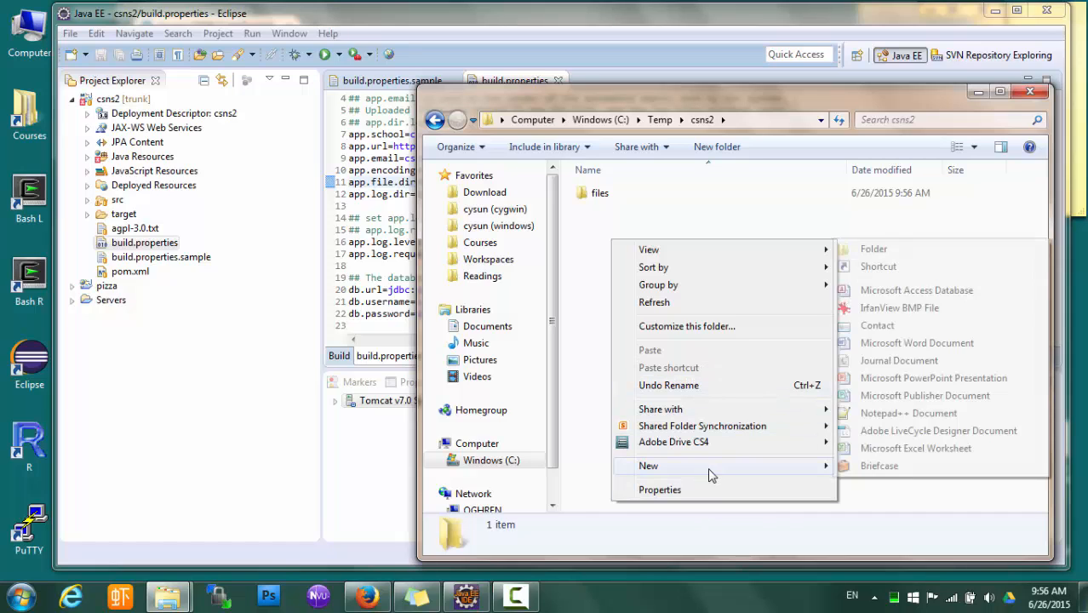
pyautogui.click(889, 247)
pyautogui.write('k')
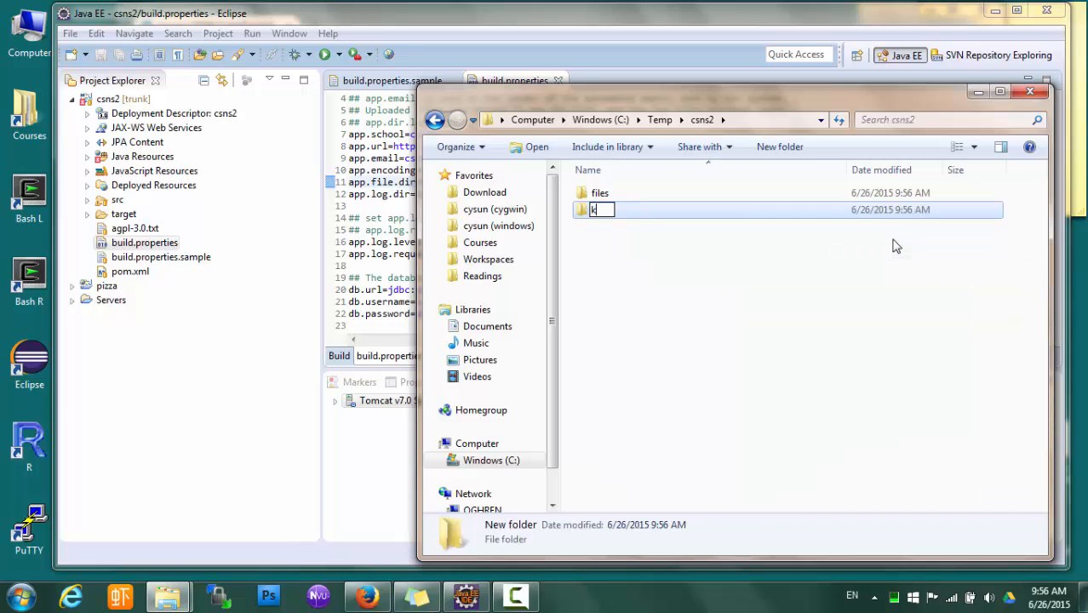
pyautogui.press('BackSpace')
pyautogui.write('logs')
pyautogui.press('Return')
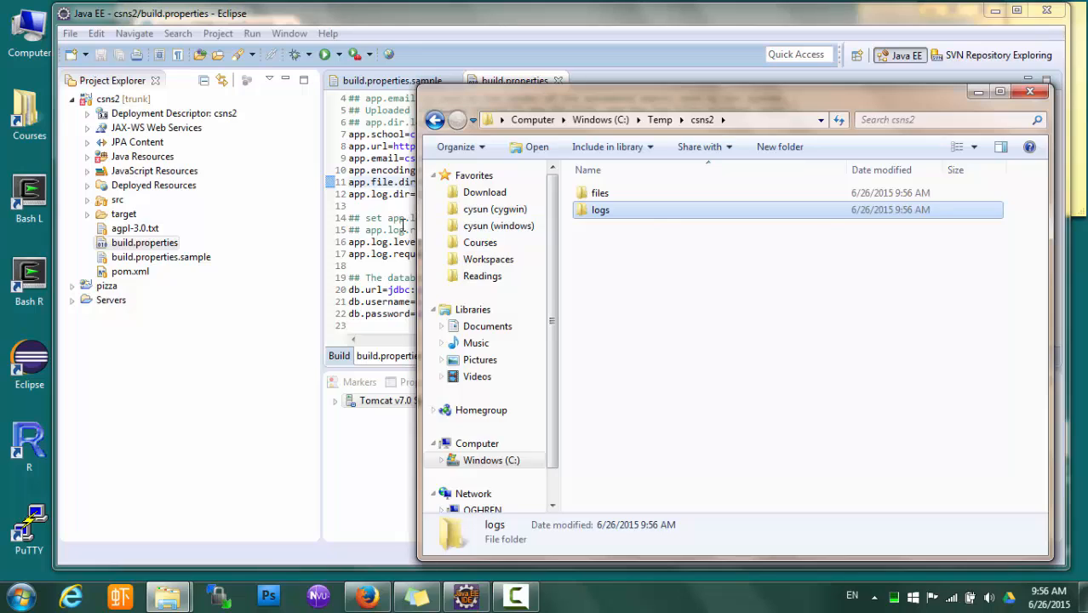
# Change the drive letter from E to C in the app.file.dir and app.log.dir paths
pyautogui.click(403, 223)
pyautogui.click(423, 182)
pyautogui.press('Delete')
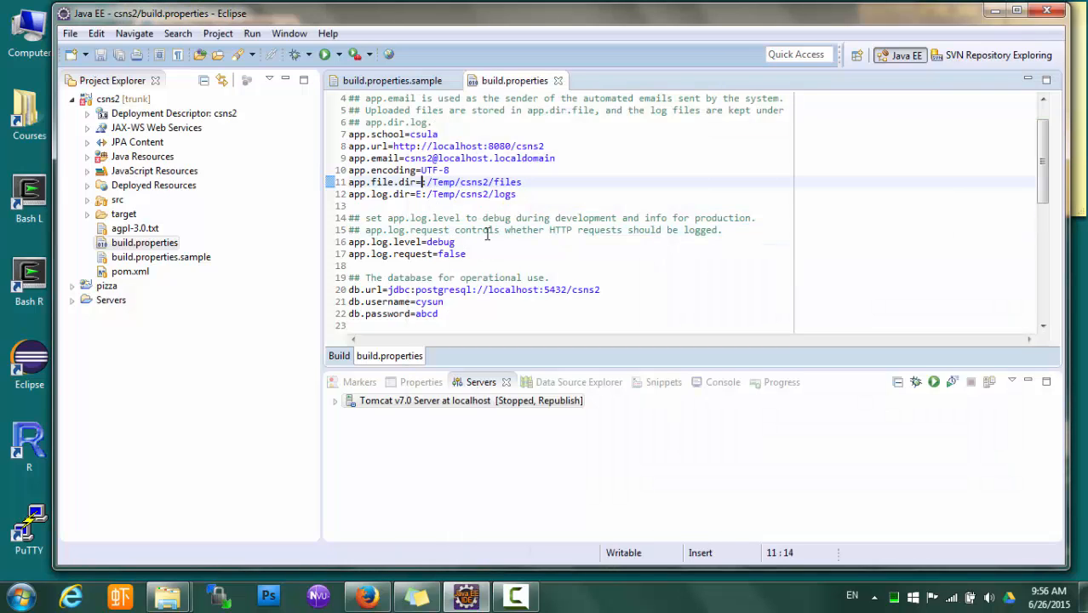
pyautogui.write('C')
pyautogui.press('Down')
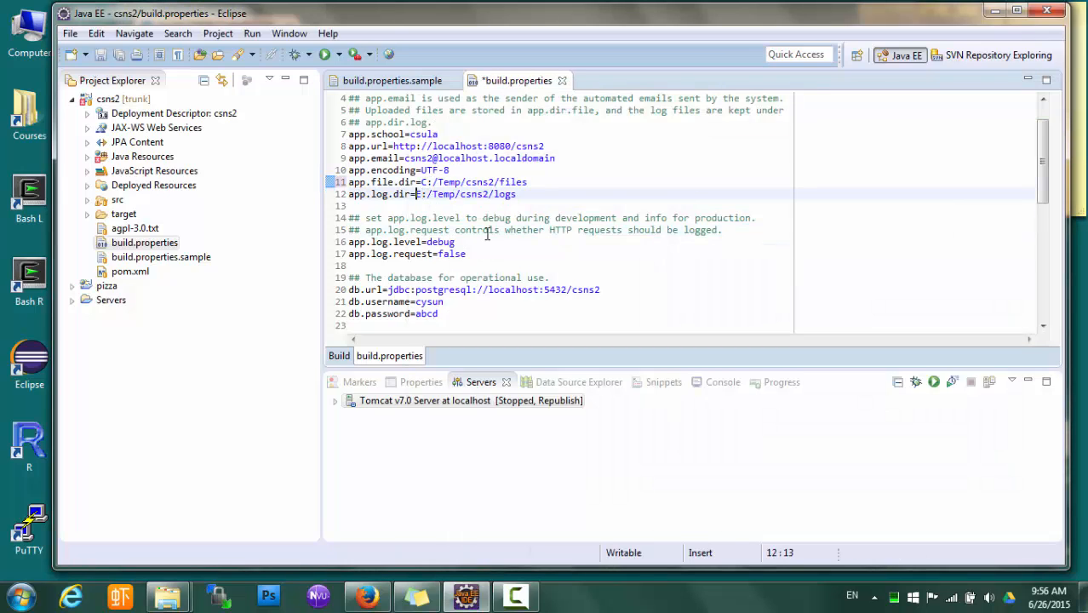
pyautogui.press('Delete')
pyautogui.write('C')
pyautogui.click(451, 182)
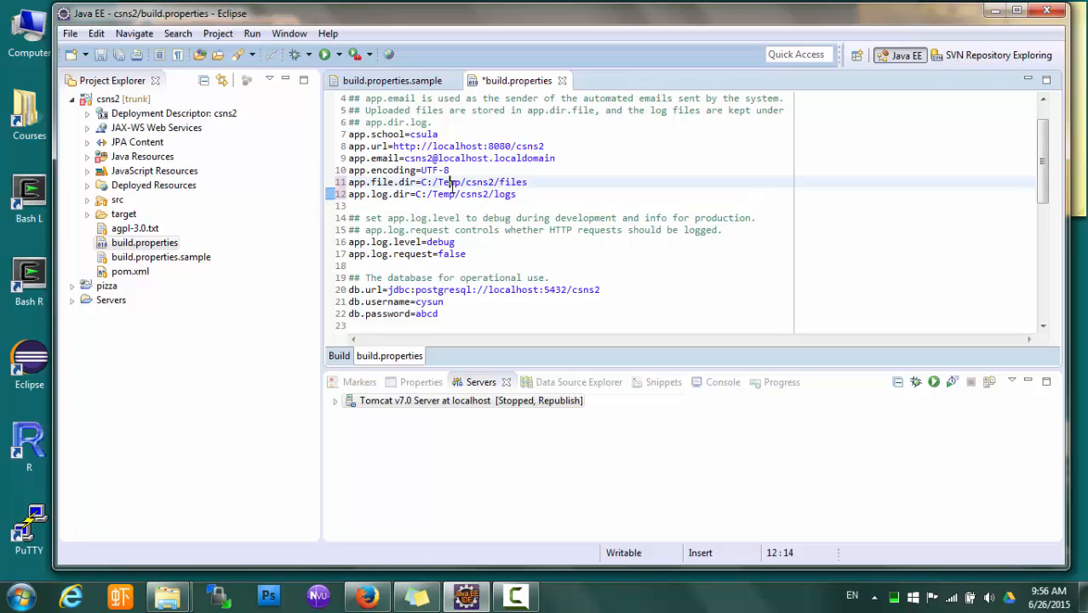
pyautogui.click(483, 182)
pyautogui.click(506, 194)
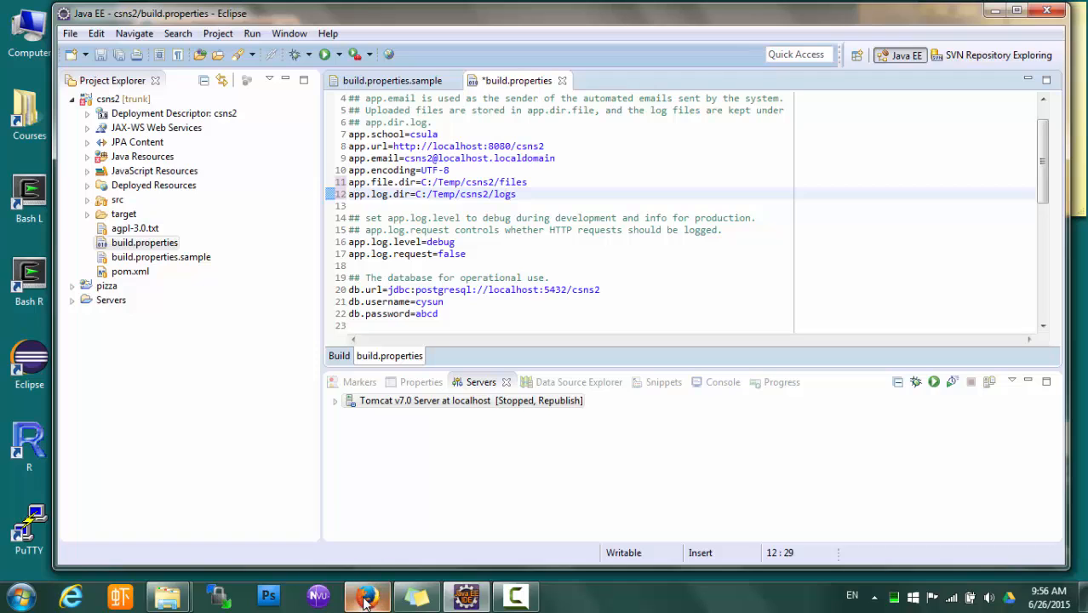
# Recheck the C:\Temp\csns2 folder and its contents in Windows Explorer
pyautogui.moveTo(167, 598)
pyautogui.click(281, 511)
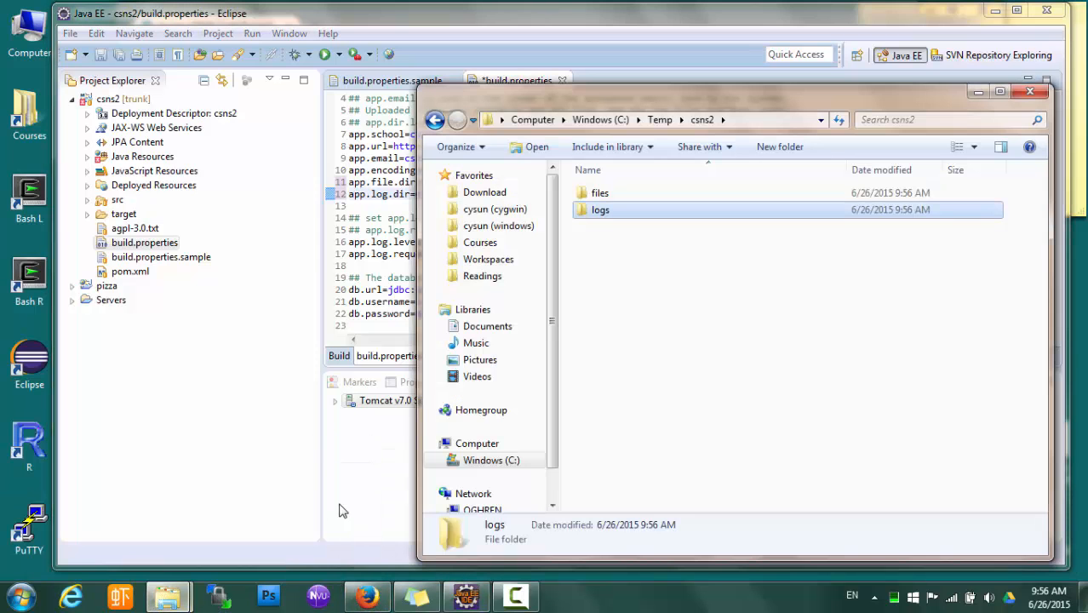
pyautogui.click(634, 329)
pyautogui.click(660, 120)
pyautogui.doubleClick(613, 202)
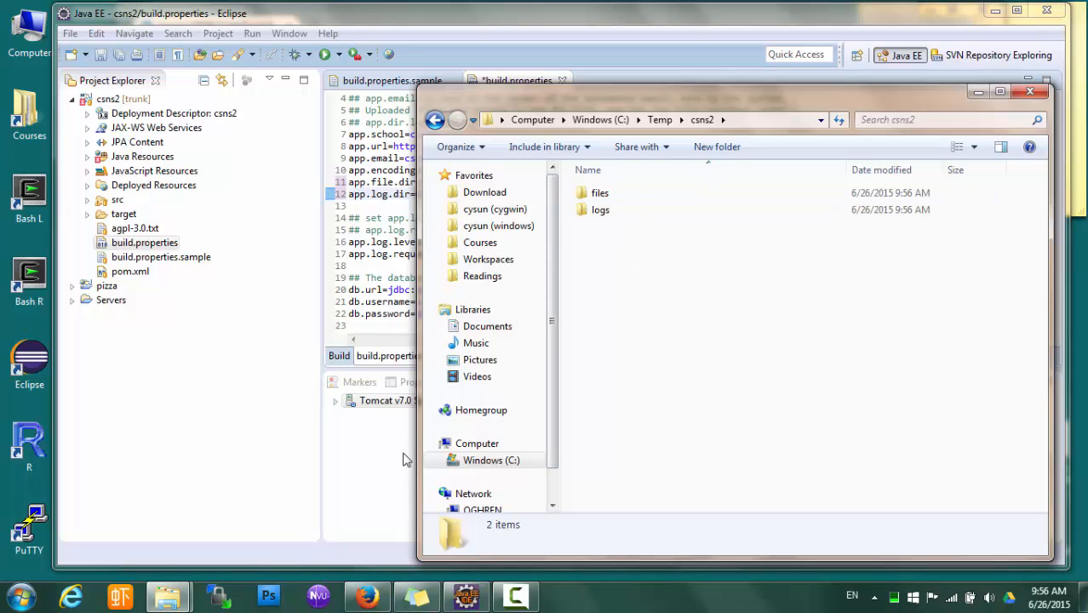
# Save build.properties with the C:/Temp/csns2/files and C:/Temp/csns2/logs paths
pyautogui.click(381, 290)
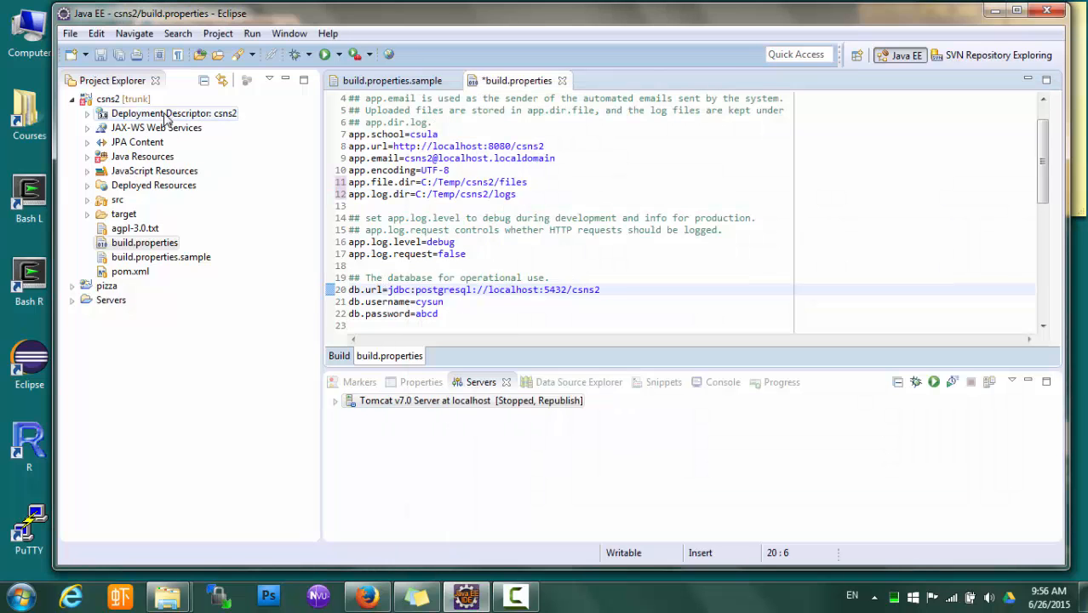
pyautogui.hotkey('ctrl', 's')
pyautogui.click(477, 230)
pyautogui.click(479, 195)
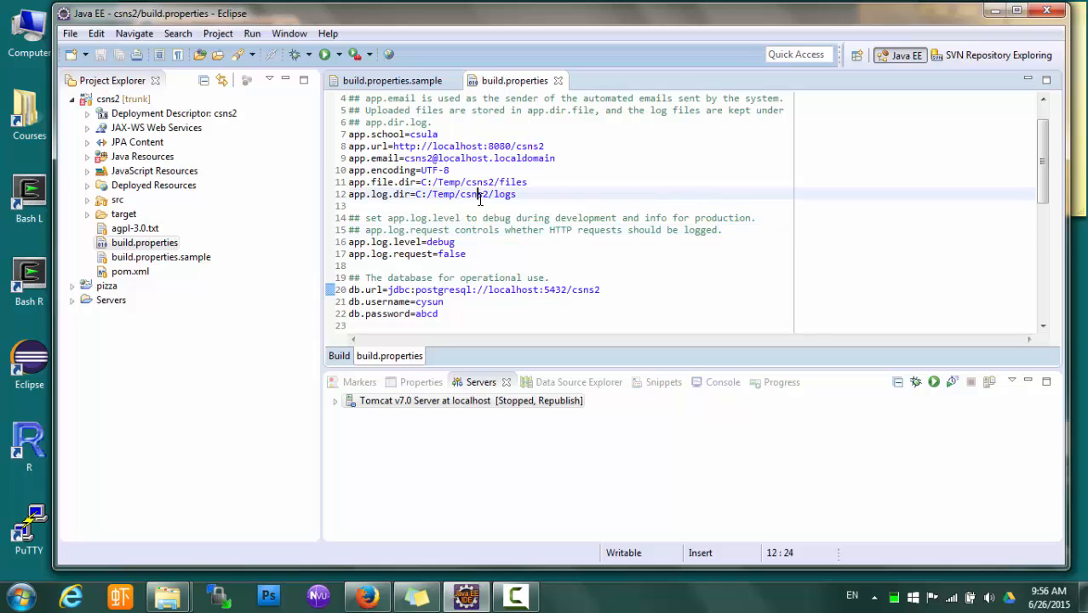
pyautogui.scroll(-1, 515, 273)
pyautogui.scroll(-2, 515, 273)
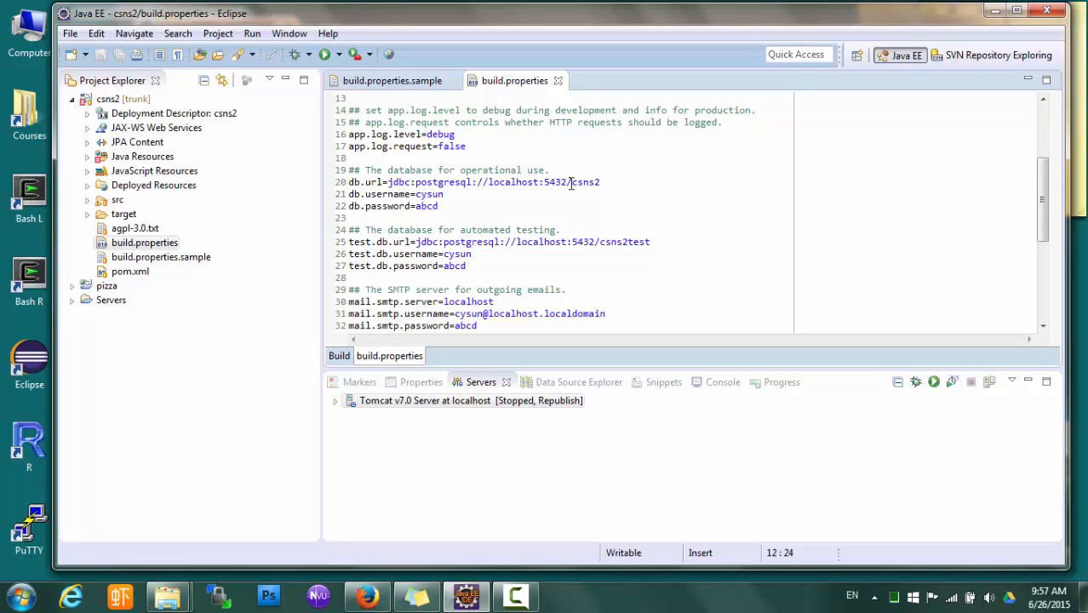
pyautogui.moveTo(570, 184); pyautogui.dragTo(605, 182)
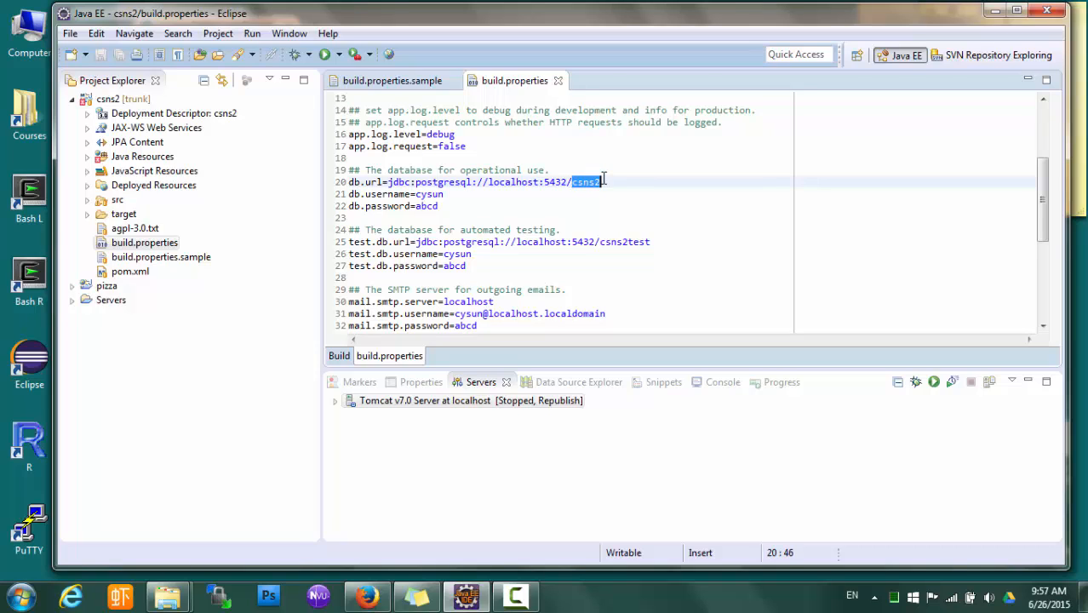
pyautogui.moveTo(599, 243); pyautogui.dragTo(652, 244)
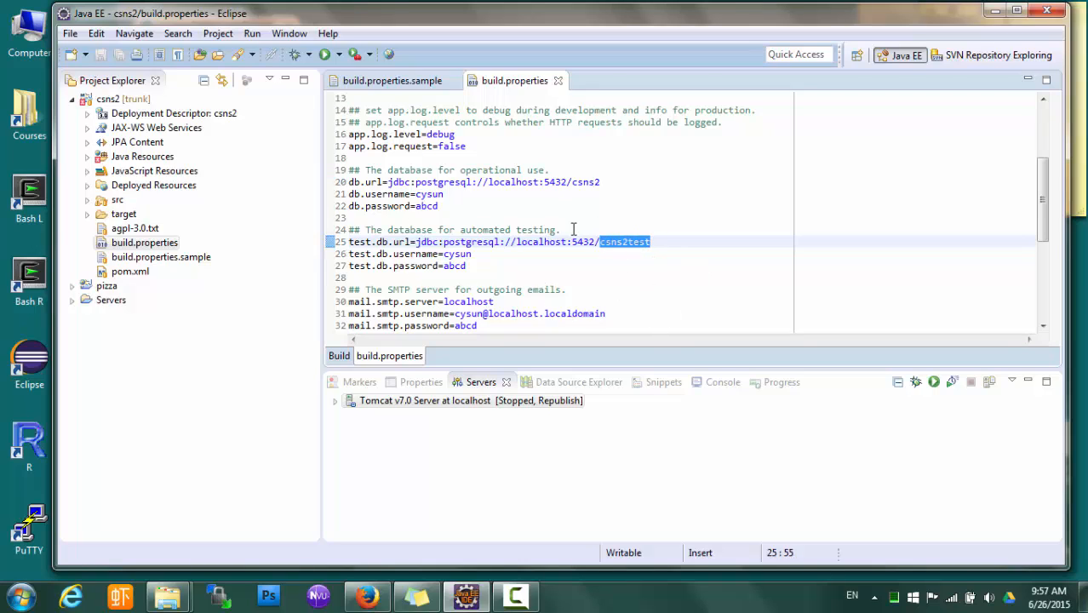
pyautogui.click(565, 264)
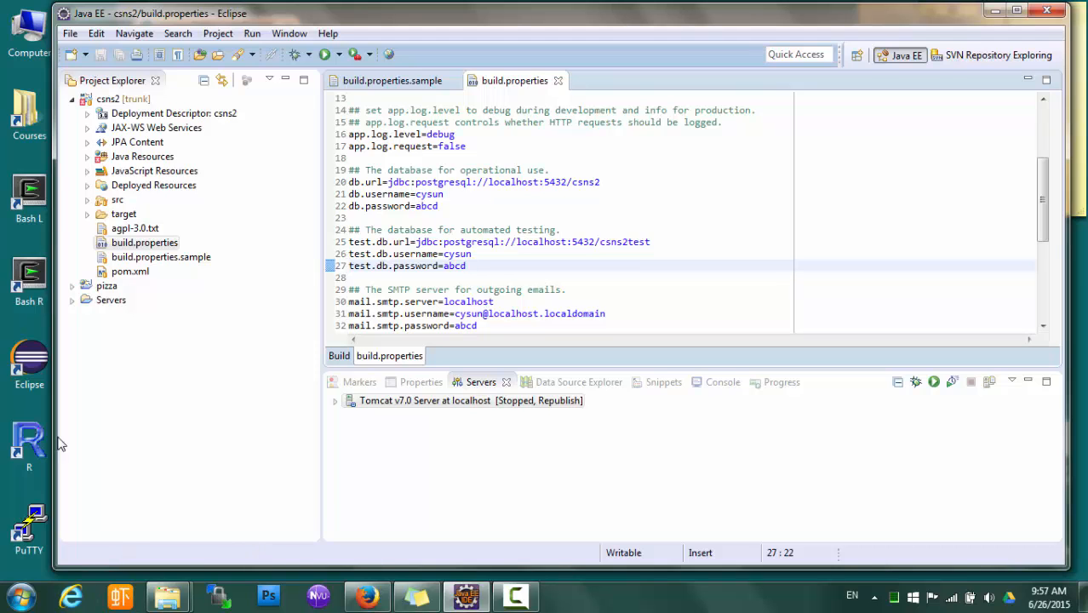
# Start psql in a Bash terminal and list the existing databases with \l
pyautogui.doubleClick(34, 202)
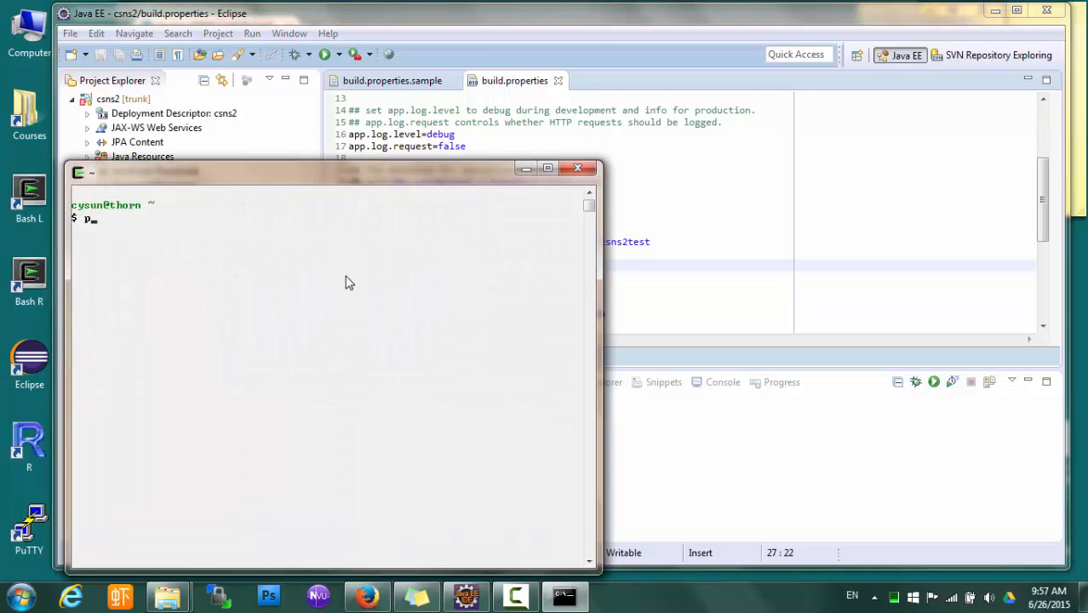
pyautogui.write('psql')
pyautogui.press('Return')
pyautogui.press('Return')
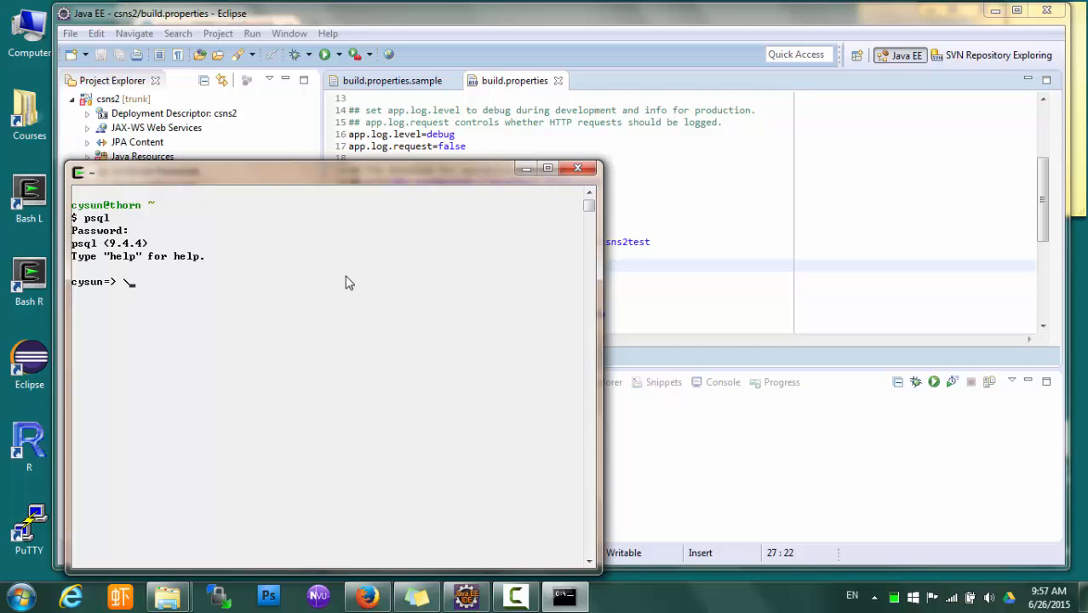
pyautogui.write('\\')
pyautogui.press('Return')
pyautogui.write('\\l')
pyautogui.press('Return')
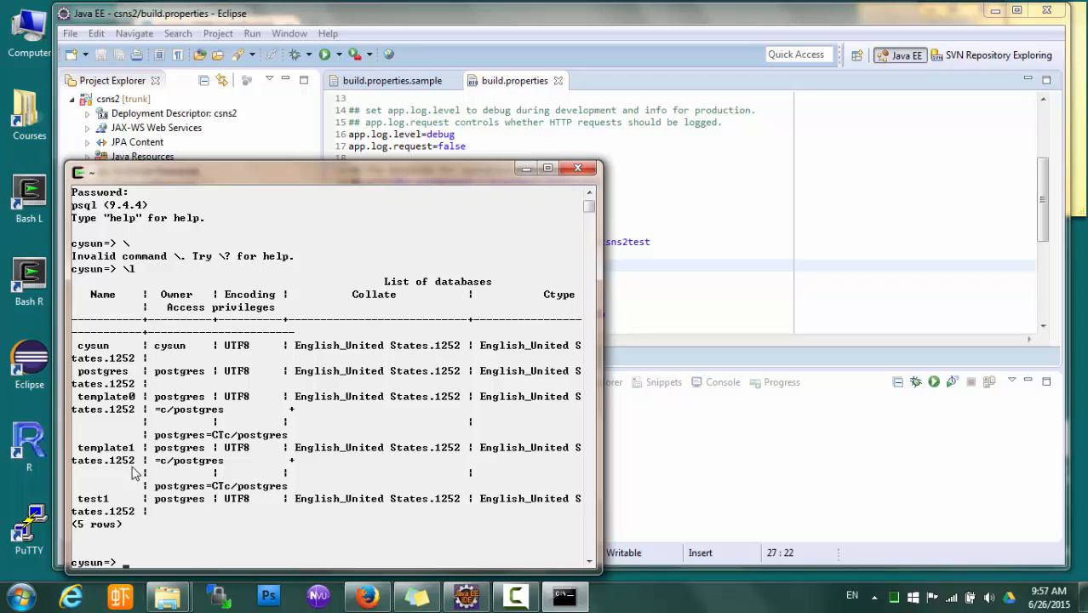
# Create the csns2 and csns2test databases, then quit psql with \q
pyautogui.click(673, 266)
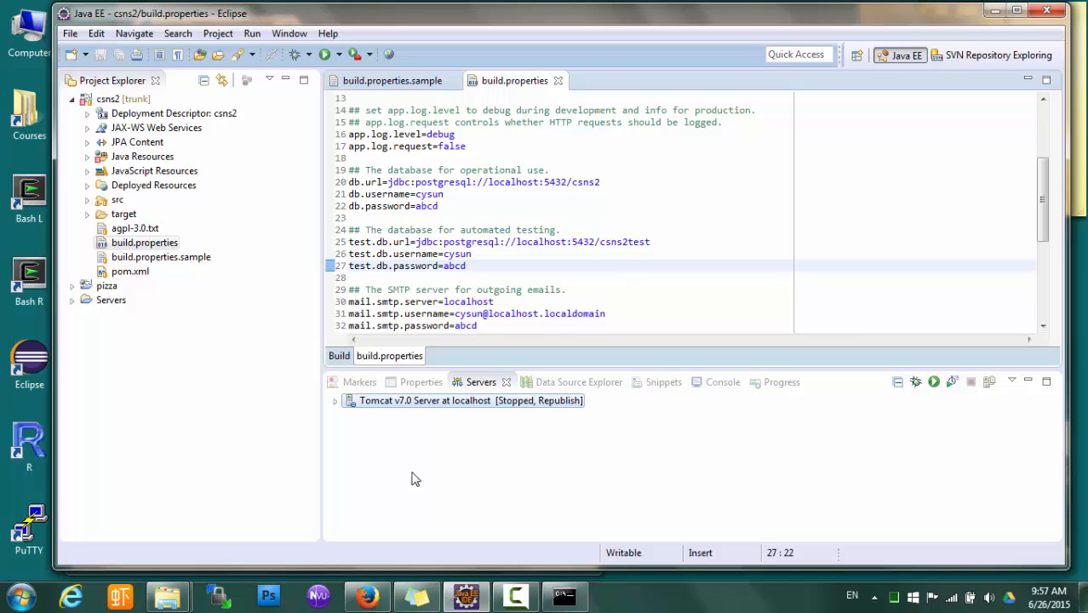
pyautogui.click(563, 600)
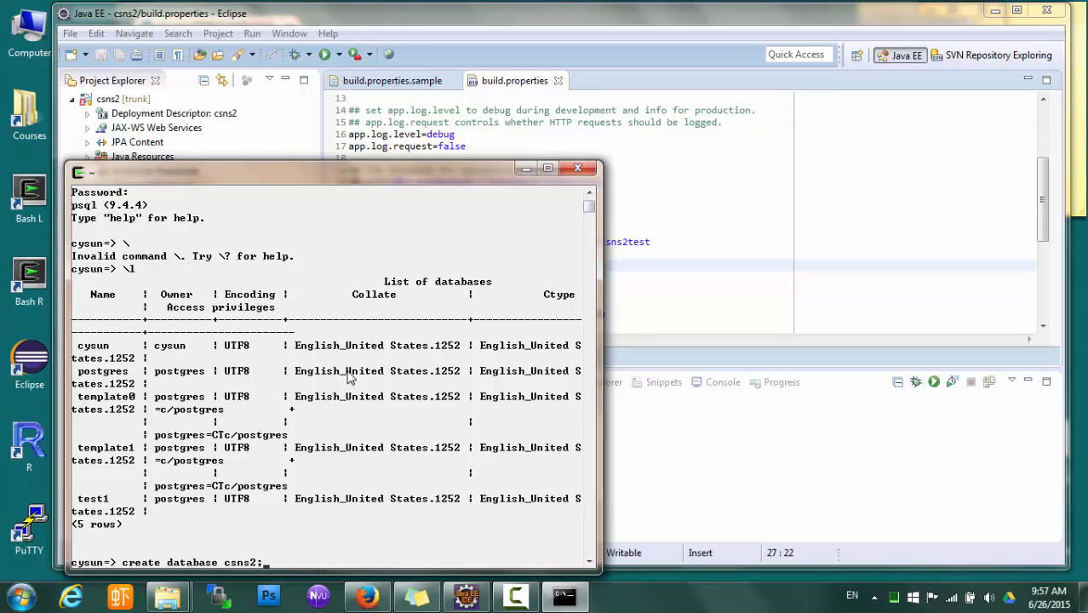
pyautogui.press('Return')
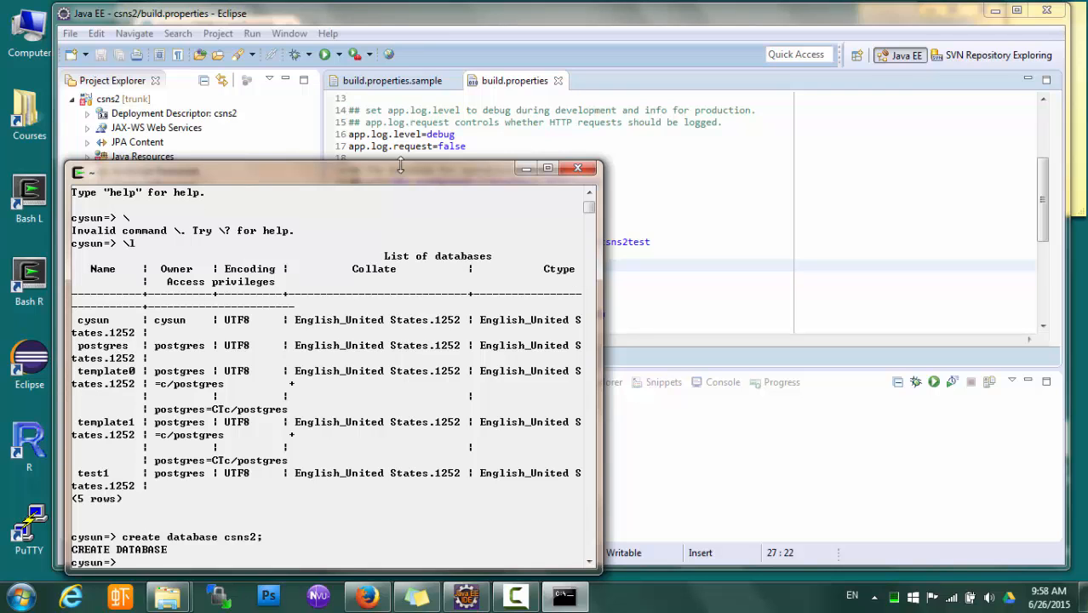
pyautogui.moveTo(408, 164); pyautogui.dragTo(464, 95)
pyautogui.write('create')
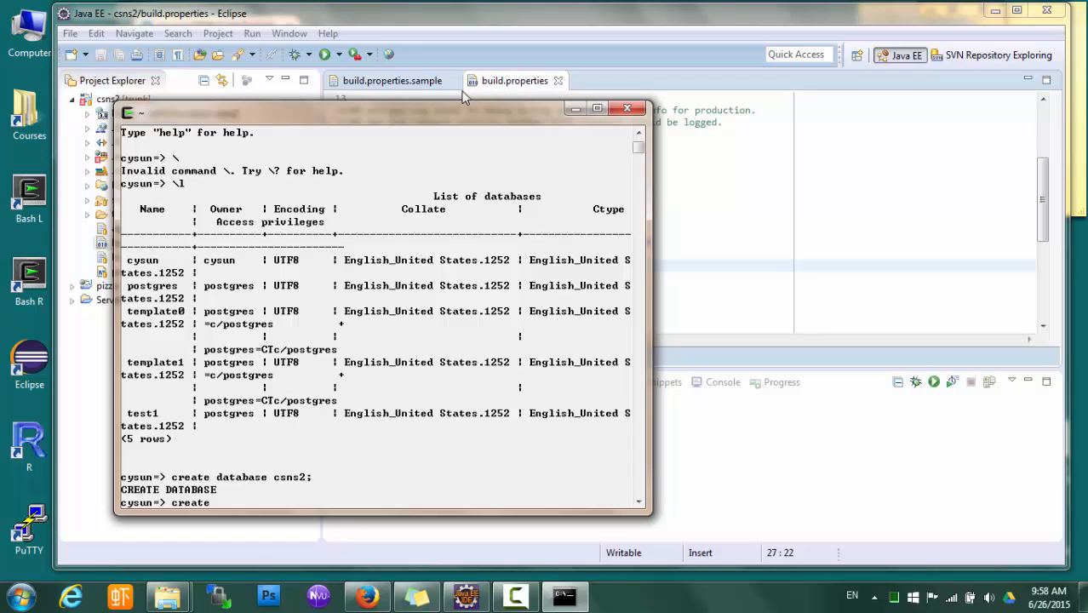
pyautogui.write(' database csns2t')
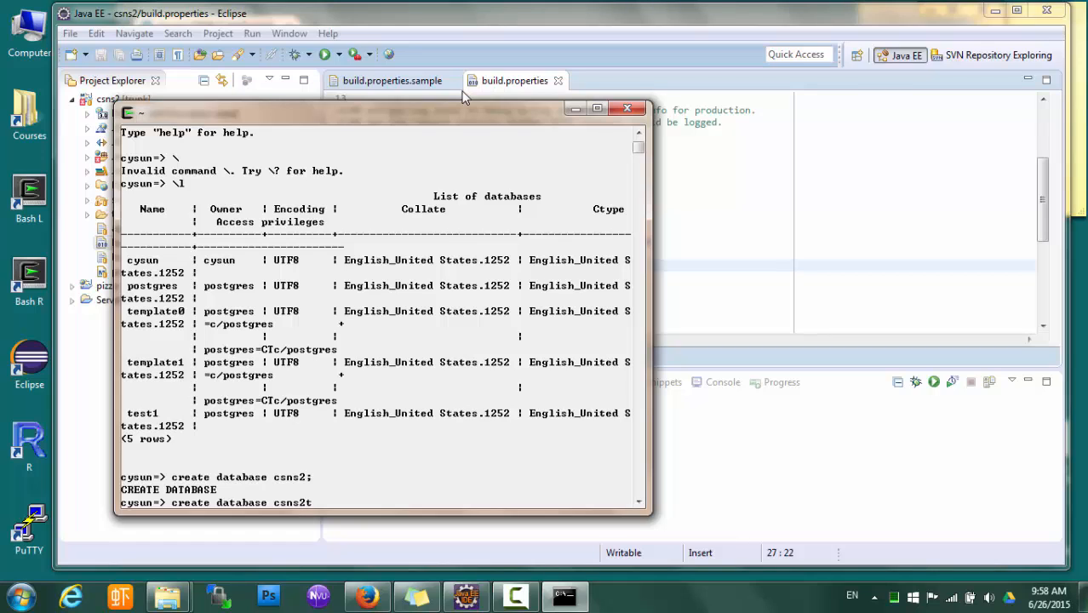
pyautogui.write('est;')
pyautogui.press('Return')
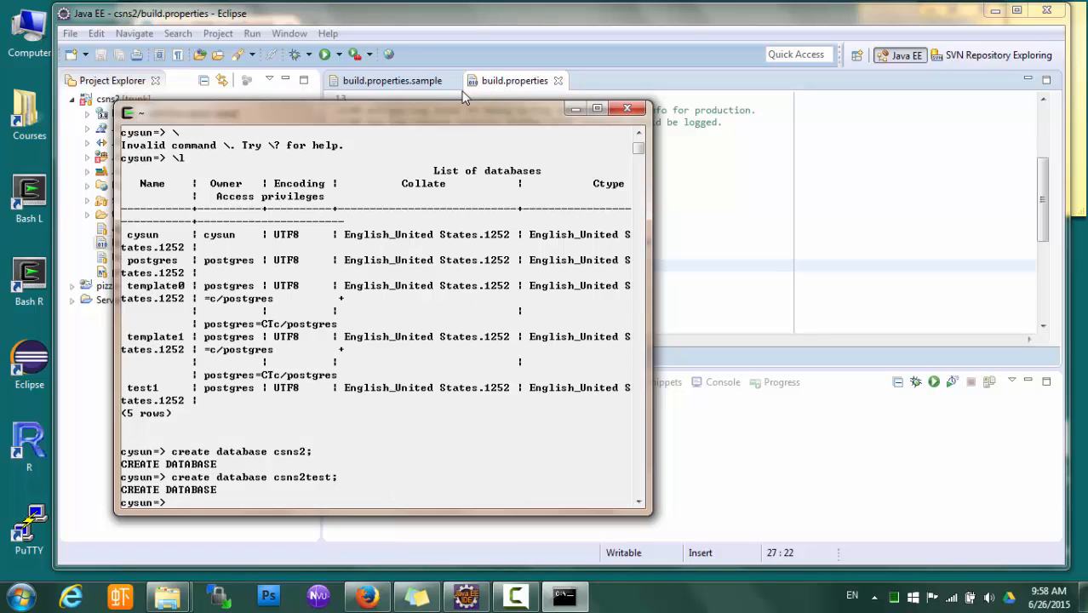
pyautogui.write('\\q')
pyautogui.press('Return')
pyautogui.click(706, 184)
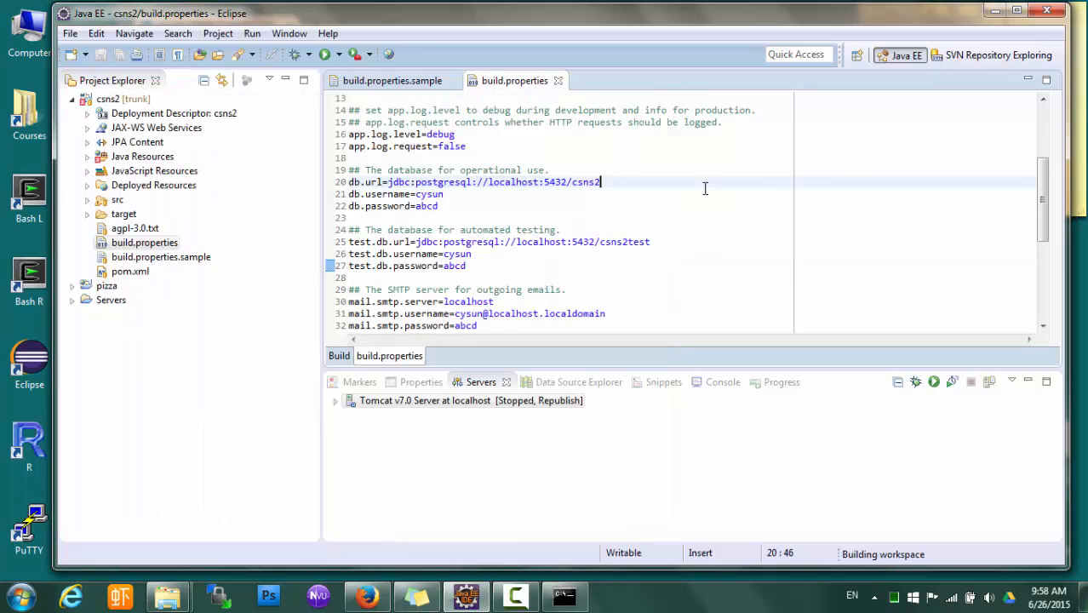
pyautogui.click(388, 195)
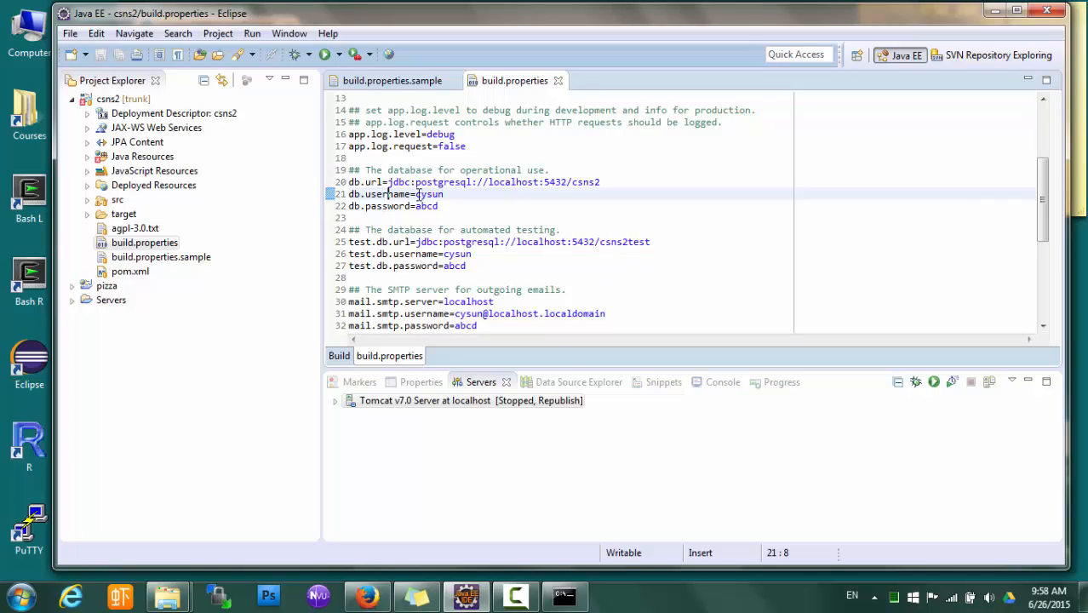
pyautogui.moveTo(417, 194); pyautogui.dragTo(445, 197)
pyautogui.moveTo(415, 206); pyautogui.dragTo(438, 207)
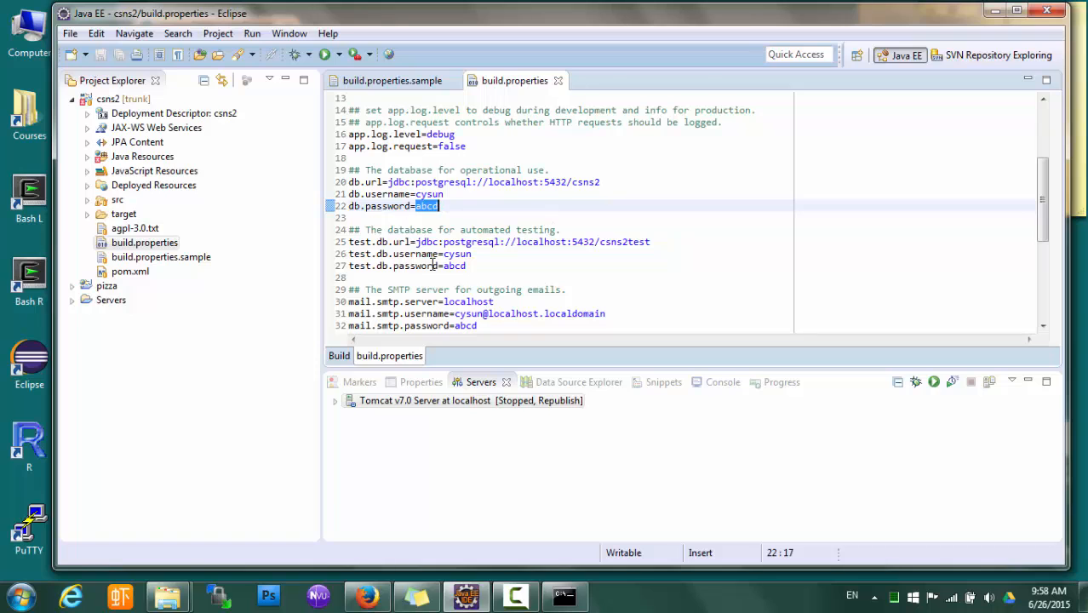
pyautogui.click(427, 192)
pyautogui.click(426, 205)
pyautogui.click(467, 255)
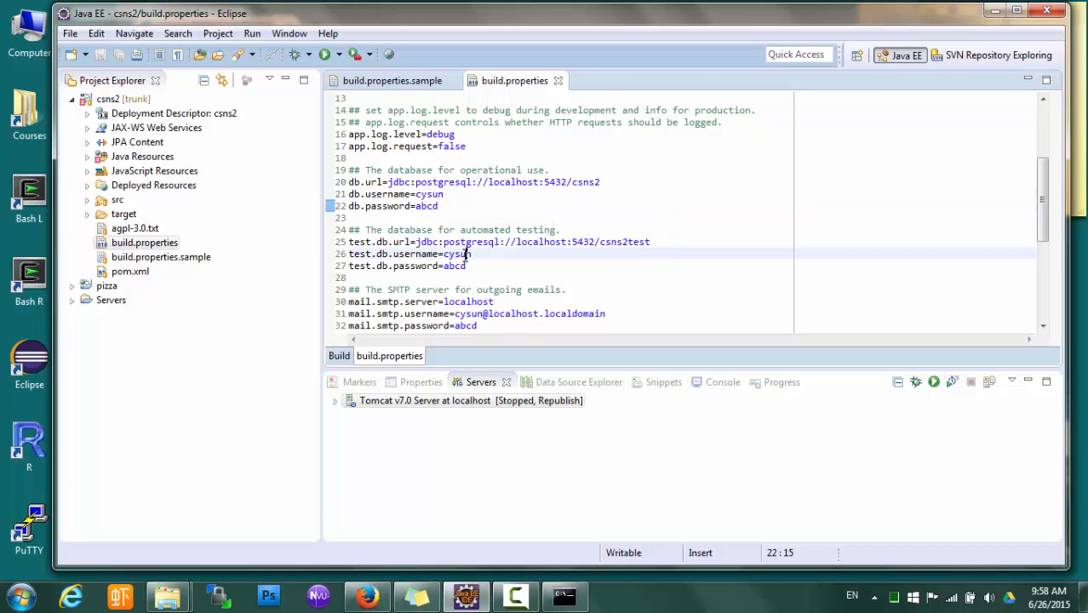
pyautogui.click(455, 266)
pyautogui.scroll(-3, 524, 301)
pyautogui.scroll(-3, 523, 301)
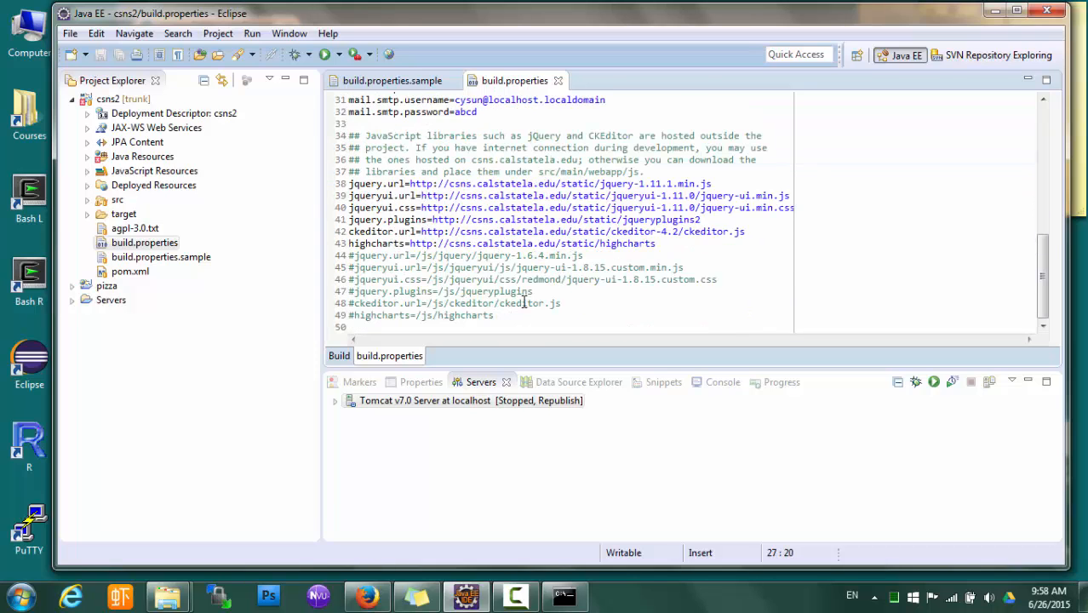
pyautogui.scroll(8, 524, 303)
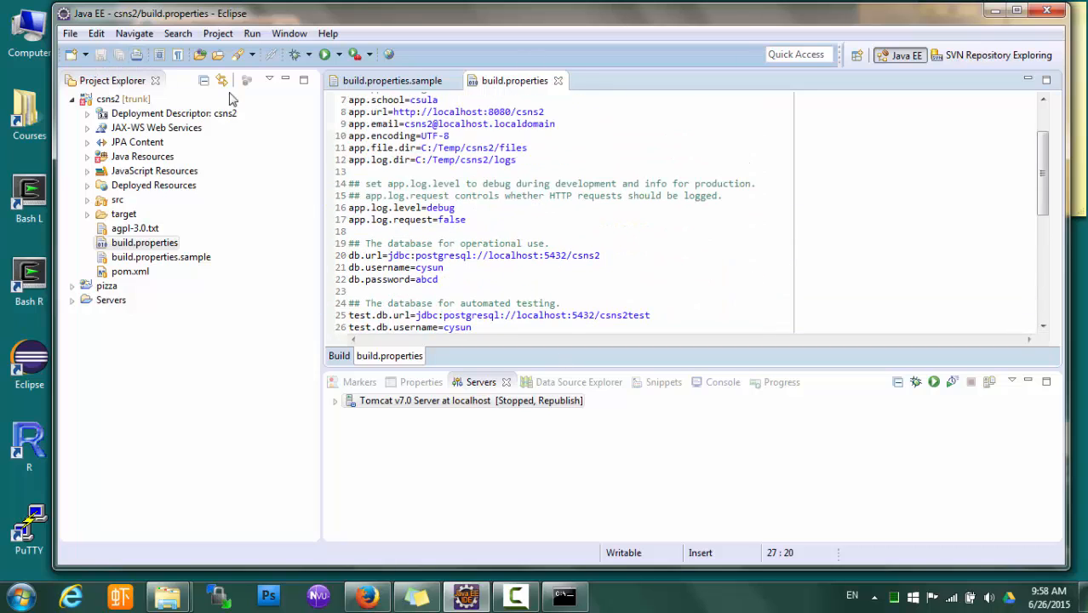
pyautogui.click(504, 147)
pyautogui.click(496, 160)
pyautogui.click(427, 280)
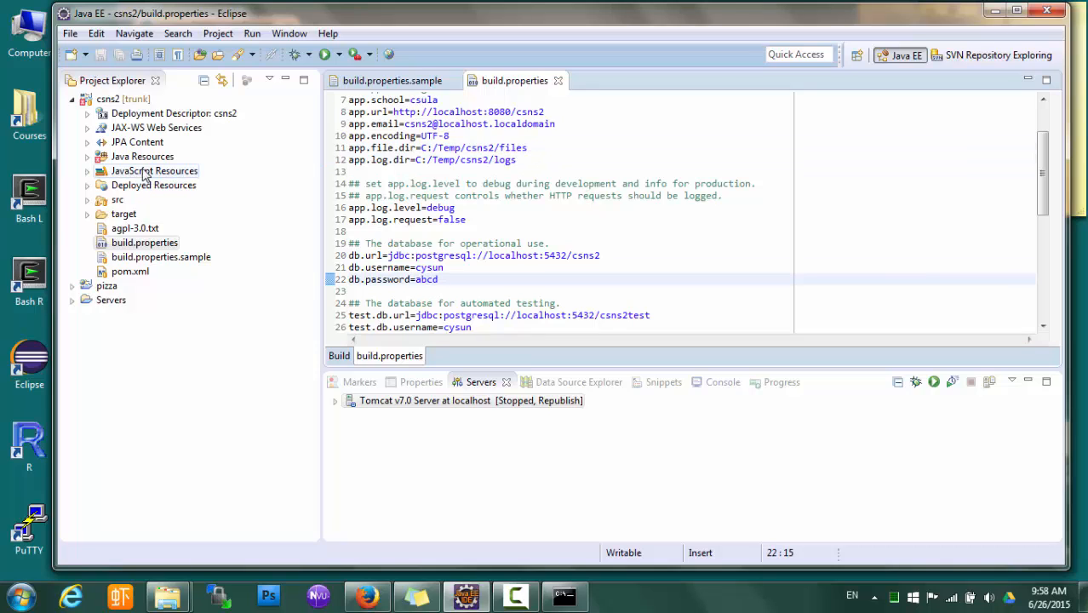
# Run Maven > Update Project on csns2 and confirm with OK
pyautogui.rightClick(141, 99)
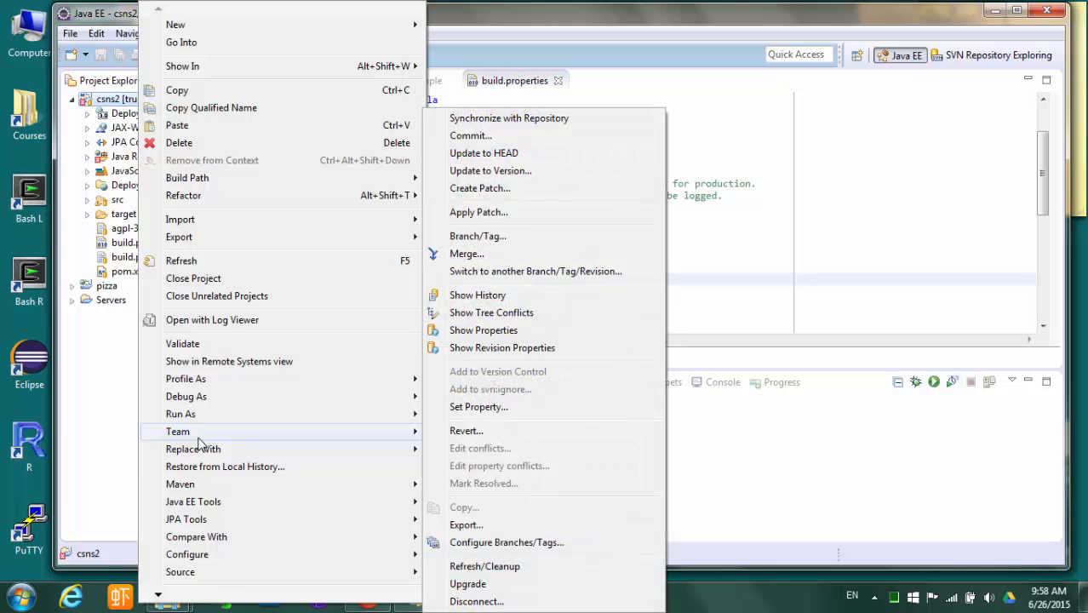
pyautogui.moveTo(203, 487)
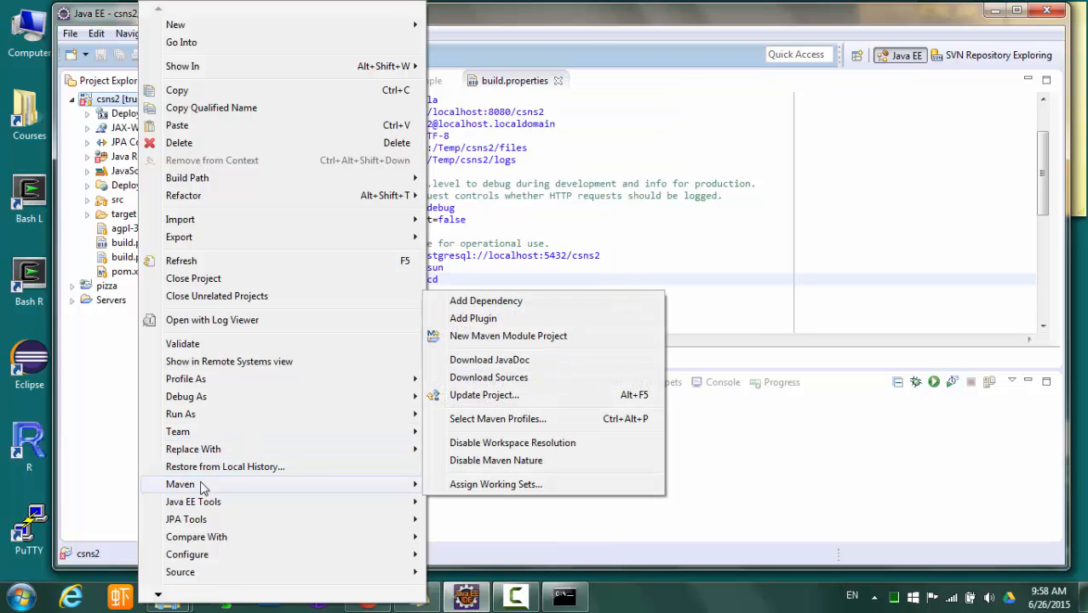
pyautogui.click(589, 210)
pyautogui.rightClick(128, 101)
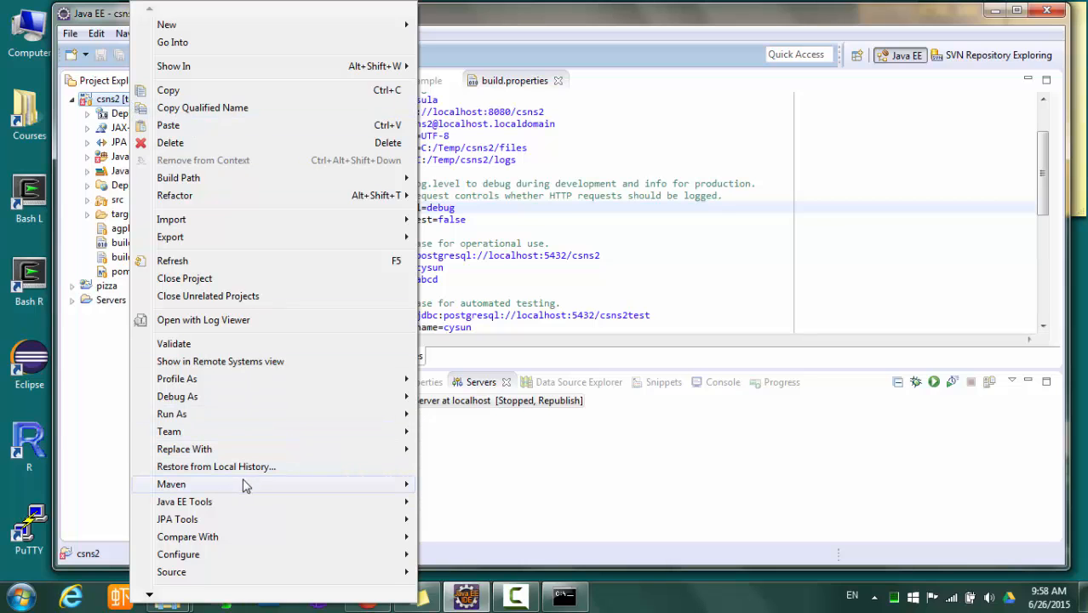
pyautogui.click(515, 396)
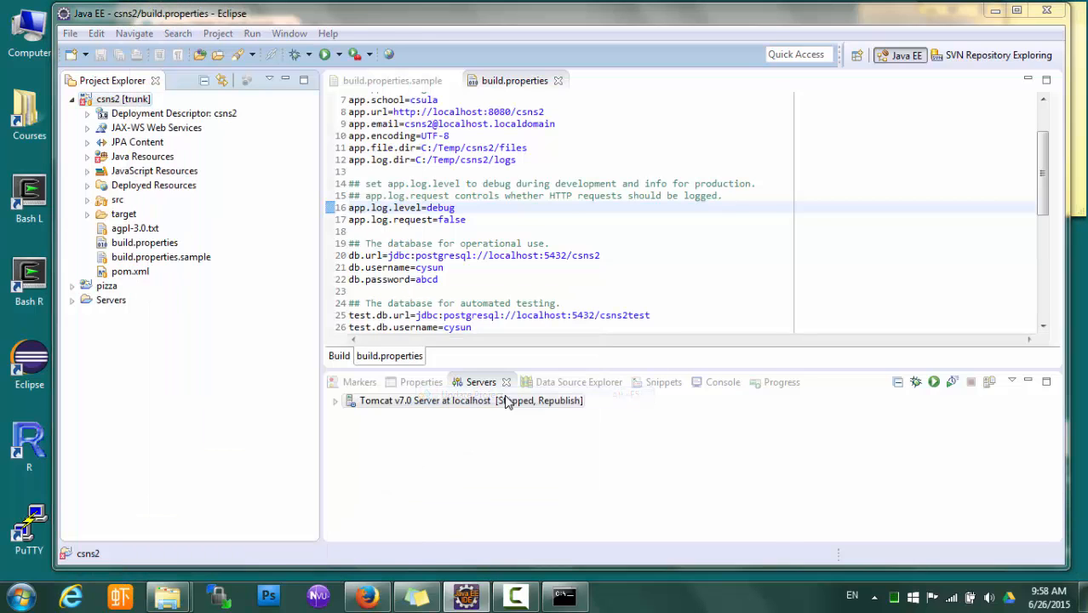
pyautogui.click(645, 504)
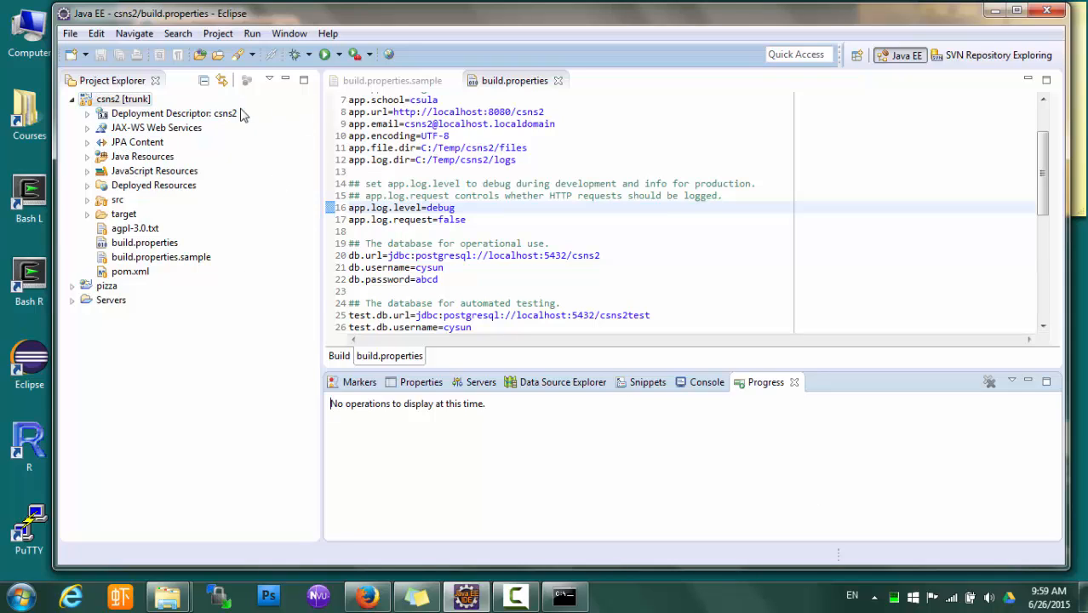
# Expand Java Resources > src/main/scripts and open the csns-create.sql script
pyautogui.click(135, 158)
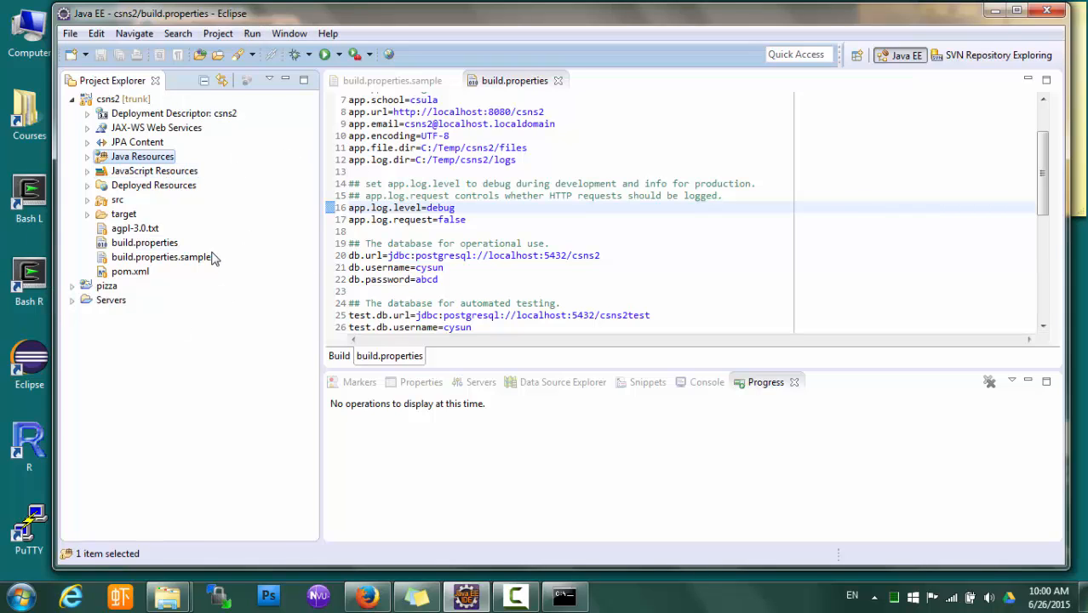
pyautogui.click(87, 157)
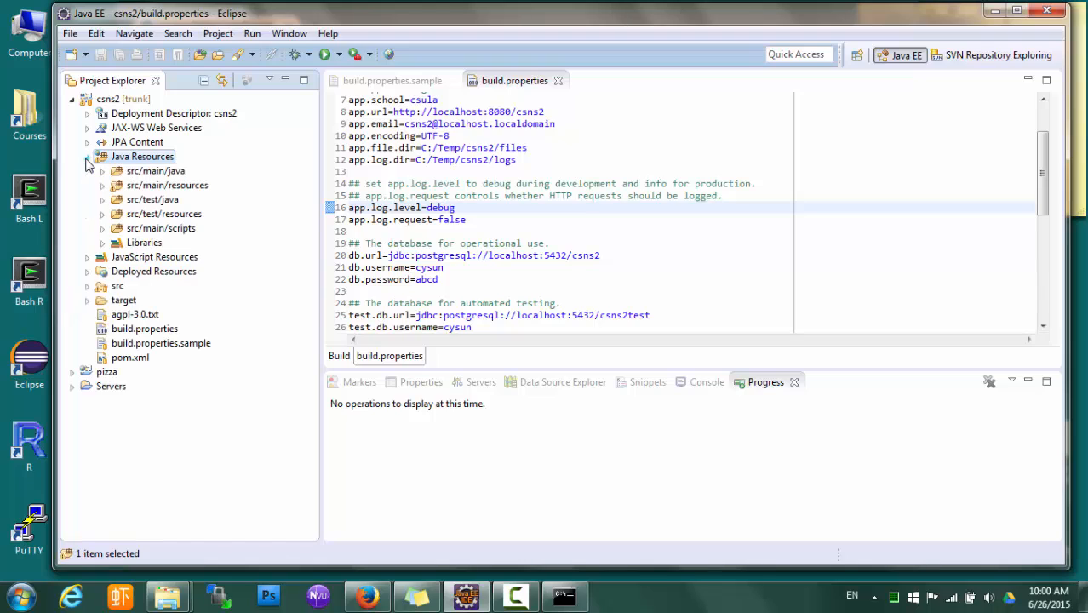
pyautogui.click(102, 229)
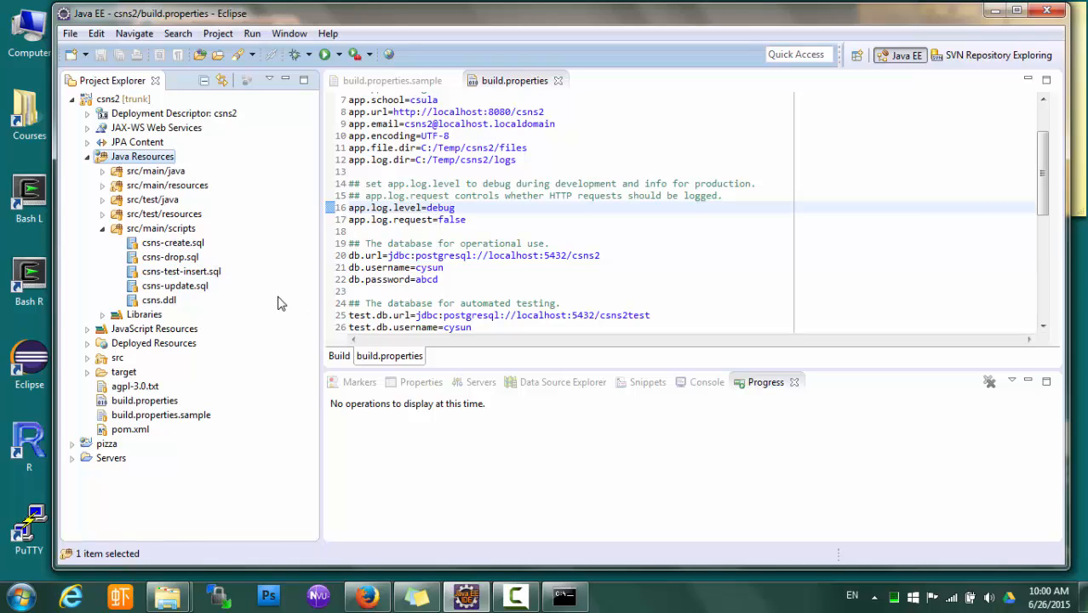
pyautogui.click(195, 244)
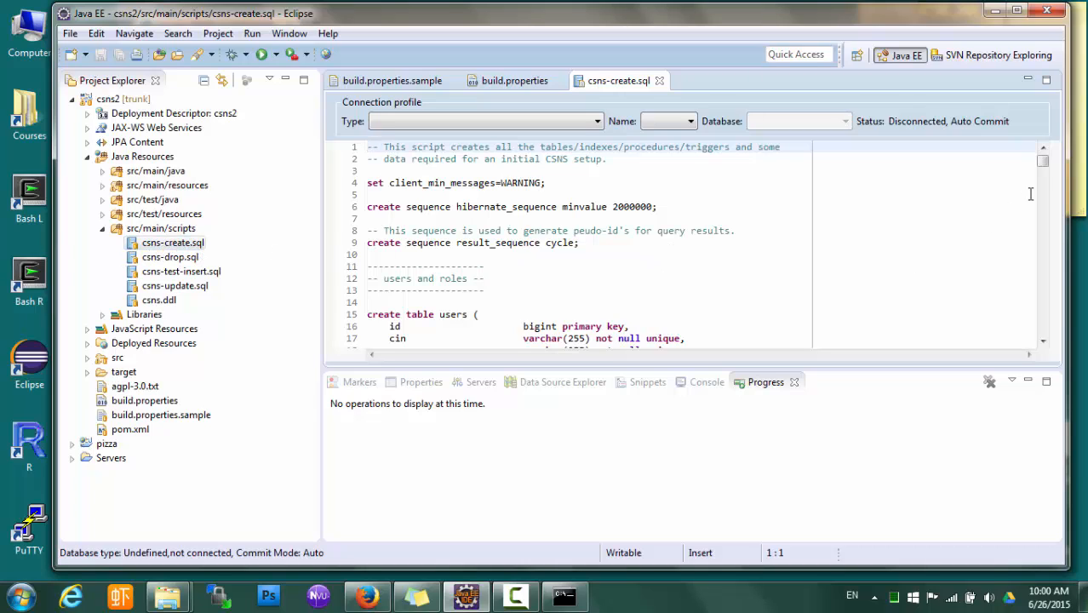
# Scroll through csns-create.sql, then open csns-test-insert.sql from Project Explorer in its own editor
pyautogui.moveTo(1046, 164); pyautogui.dragTo(1052, 313)
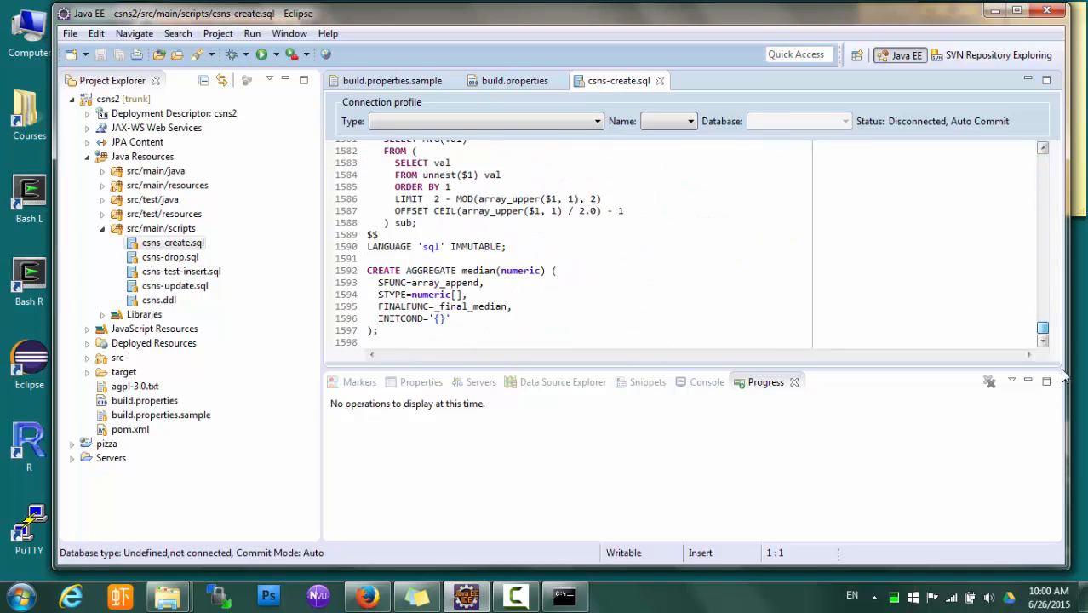
pyautogui.scroll(-12, 698, 269)
pyautogui.scroll(9, 698, 268)
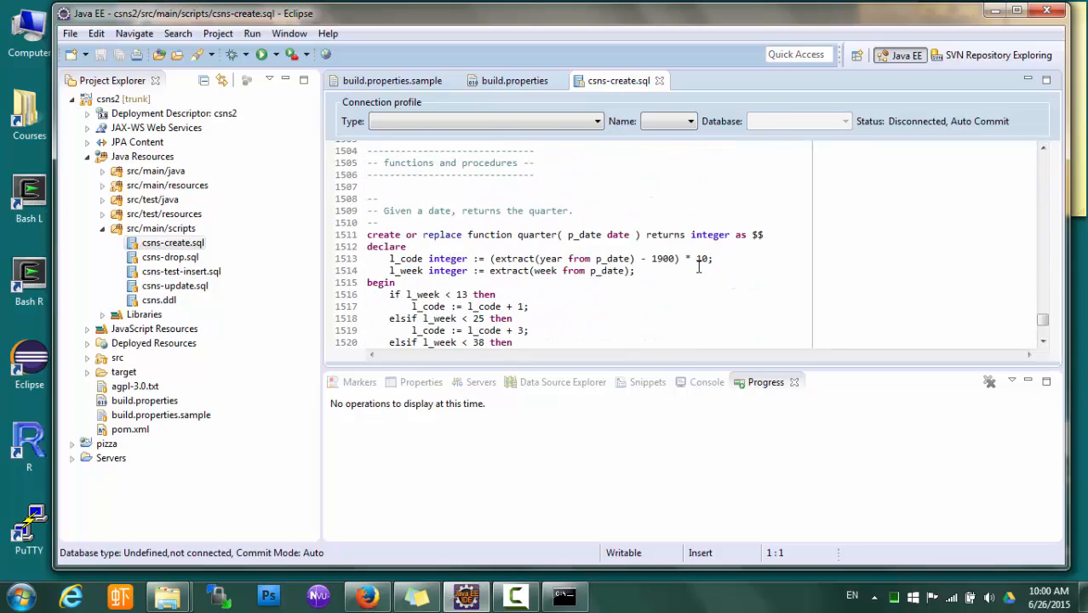
pyautogui.scroll(13, 561, 317)
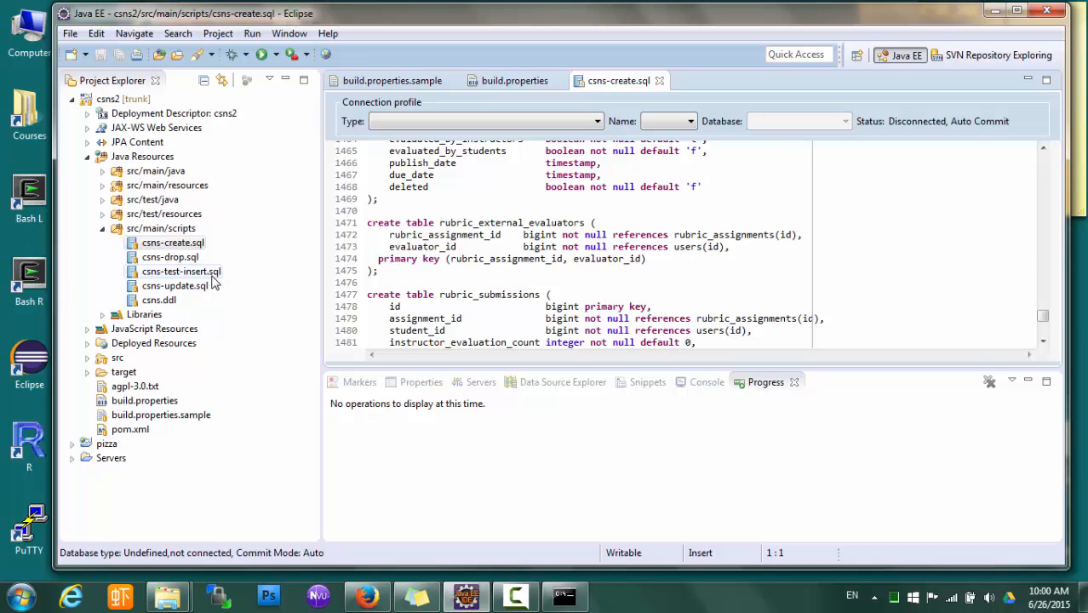
pyautogui.click(143, 276)
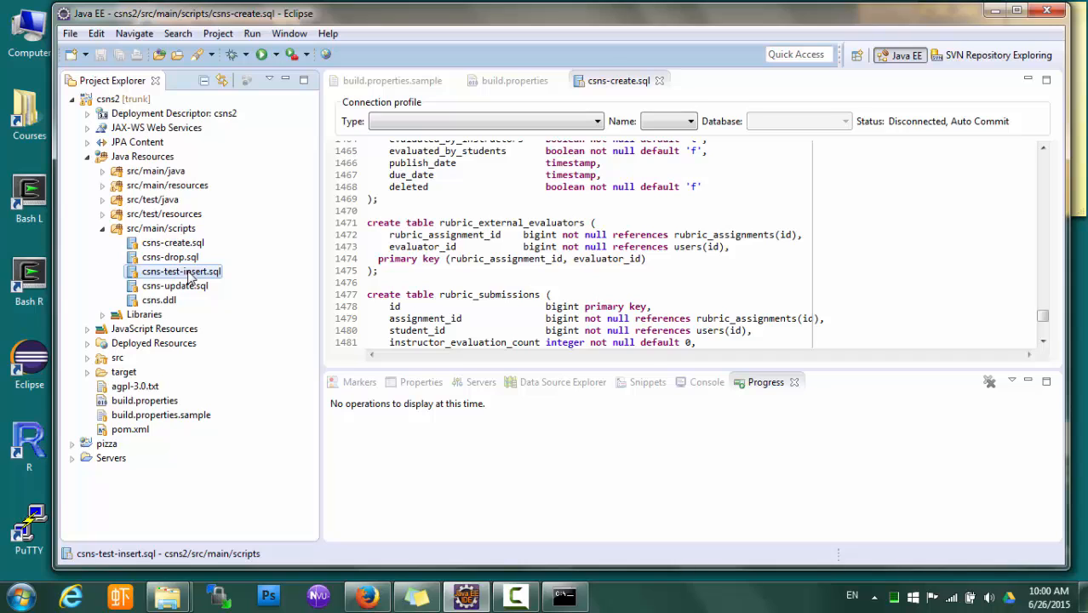
pyautogui.doubleClick(210, 280)
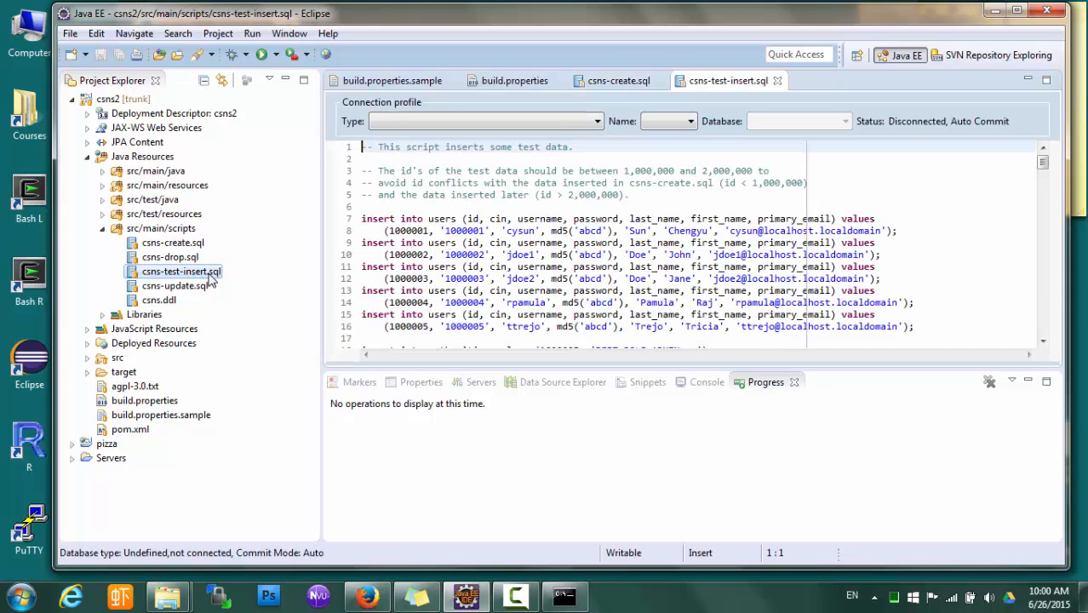
pyautogui.scroll(-3, 834, 294)
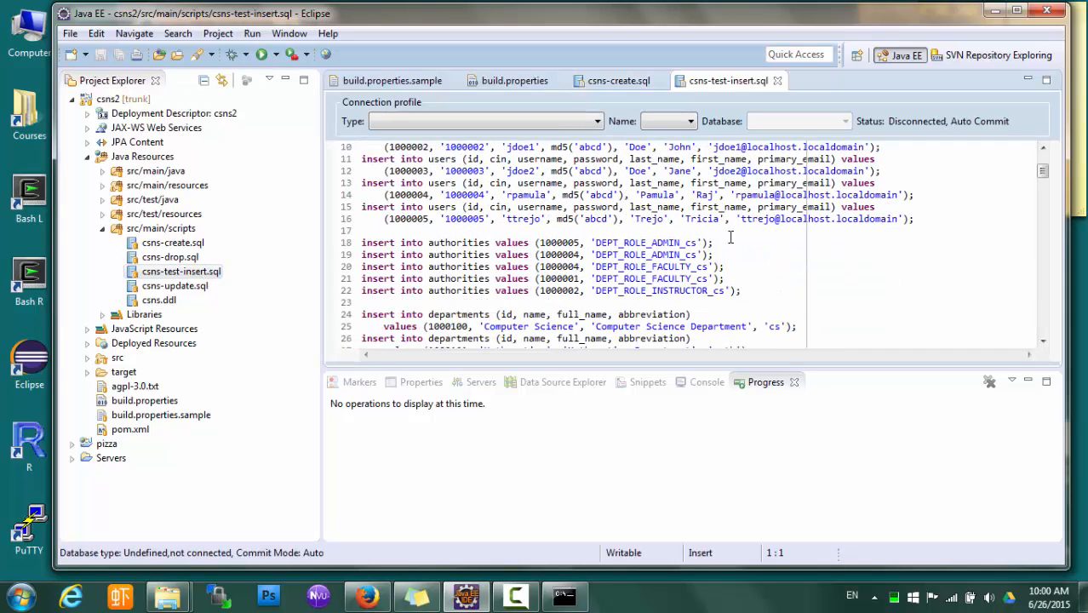
pyautogui.scroll(-6, 611, 254)
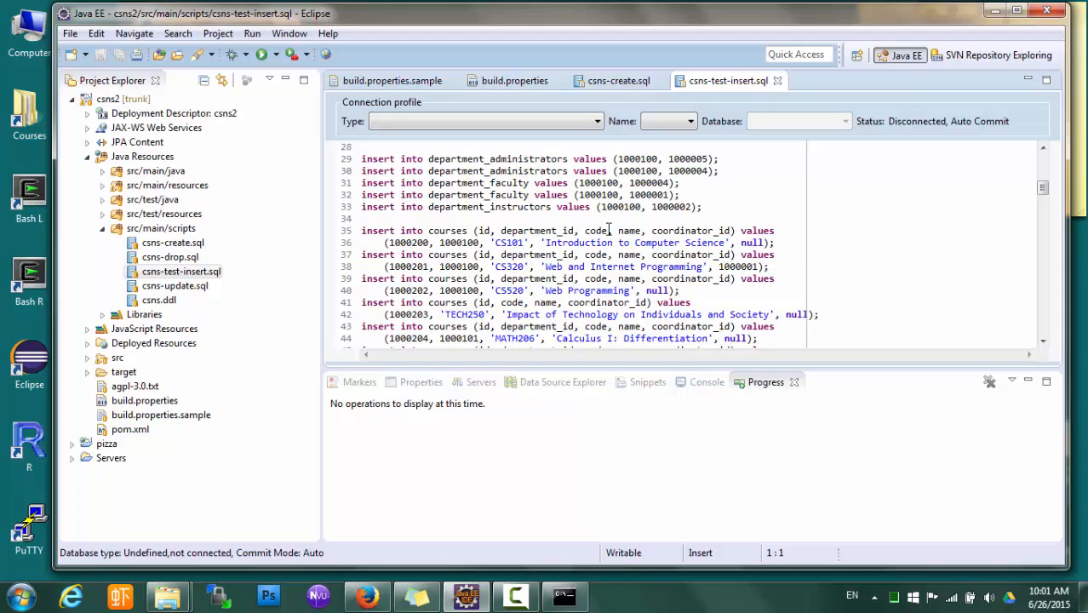
# Bring the Cygwin terminal forward, move it aside, and start a cd to the workspace folder
pyautogui.click(564, 596)
pyautogui.moveTo(504, 117); pyautogui.dragTo(662, 71)
pyautogui.write('cd wo')
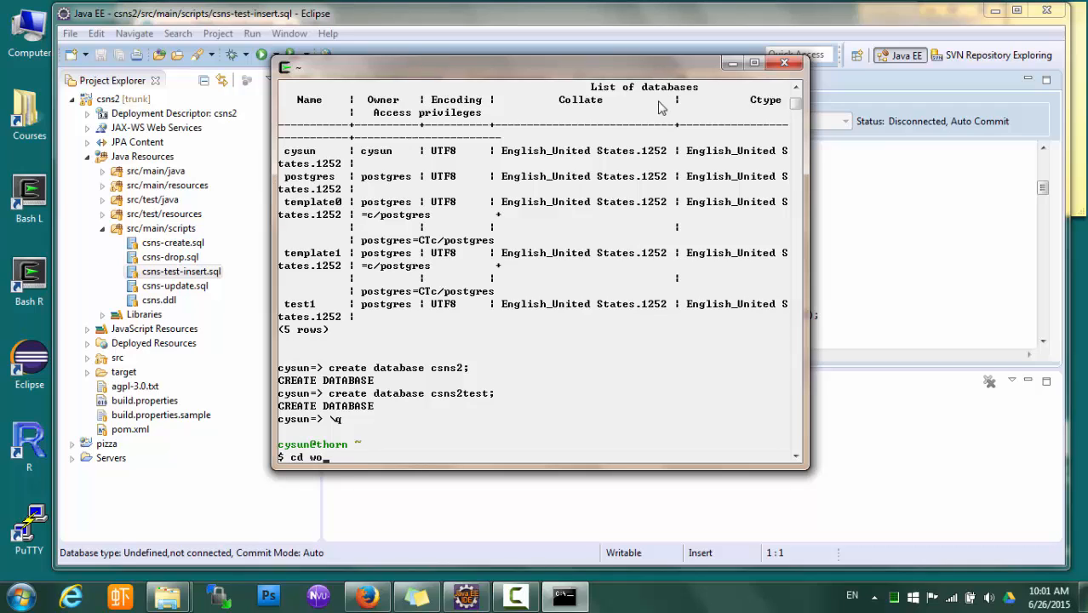
pyautogui.write('rkspace')
pyautogui.press('BackSpace')
pyautogui.press('BackSpace')
pyautogui.press('BackSpace')
pyautogui.press('BackSpace')
pyautogui.press('BackSpace')
# Change into the cs520/workspace/csns2 project folder in the terminal
pyautogui.write('cs520/wo')
pyautogui.press('Tab')
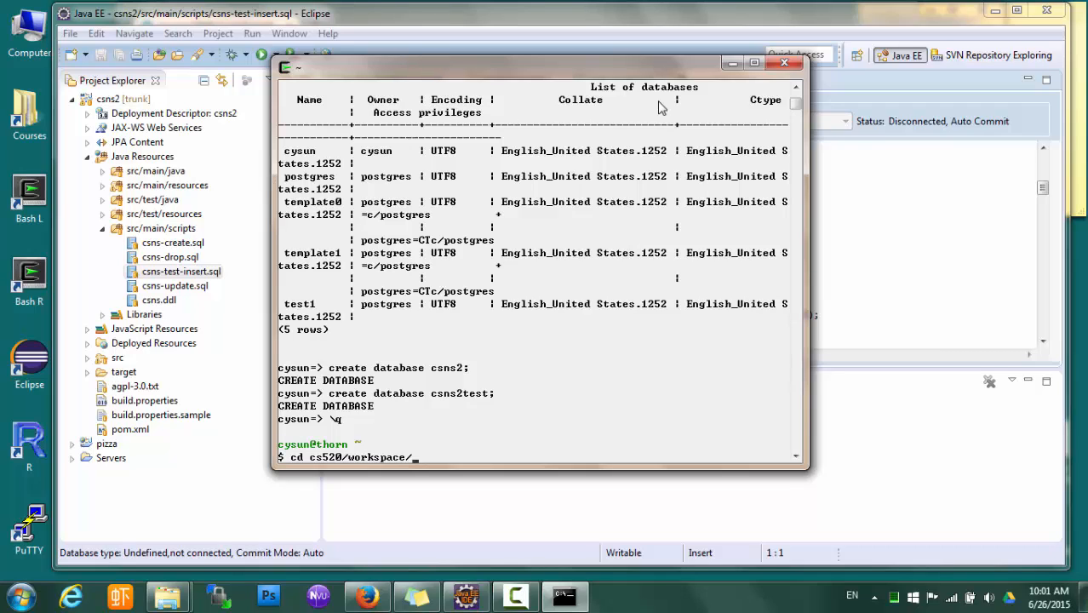
pyautogui.write('cssn')
pyautogui.write('2')
pyautogui.press('Return')
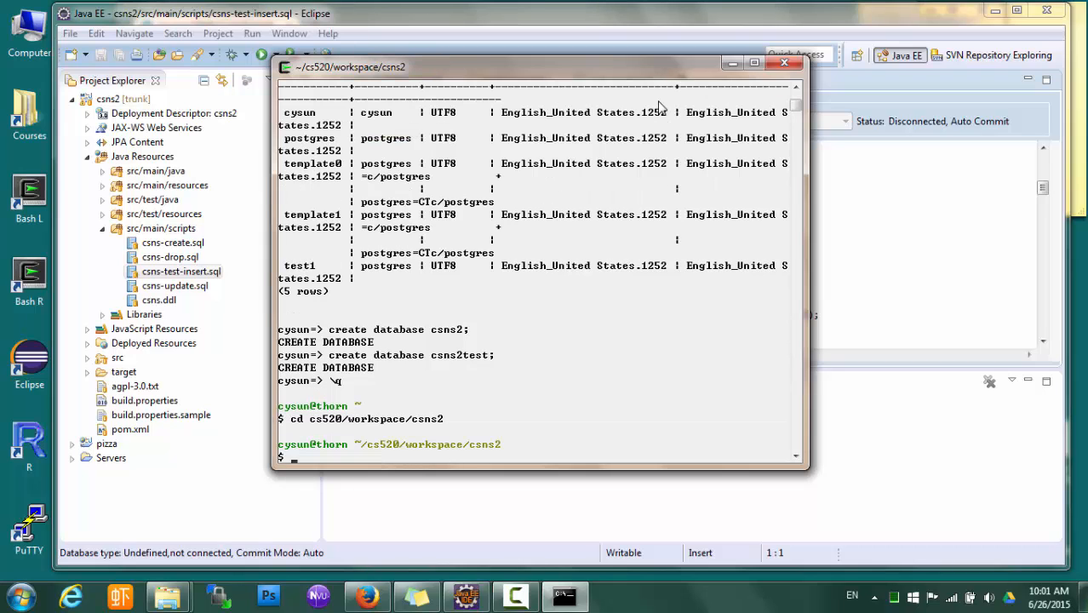
# Run psql csns2 < src/main/scripts/csns-create.sql, entering the database password
pyautogui.write('psql csns2 < src/main/sc')
pyautogui.press('Tab')
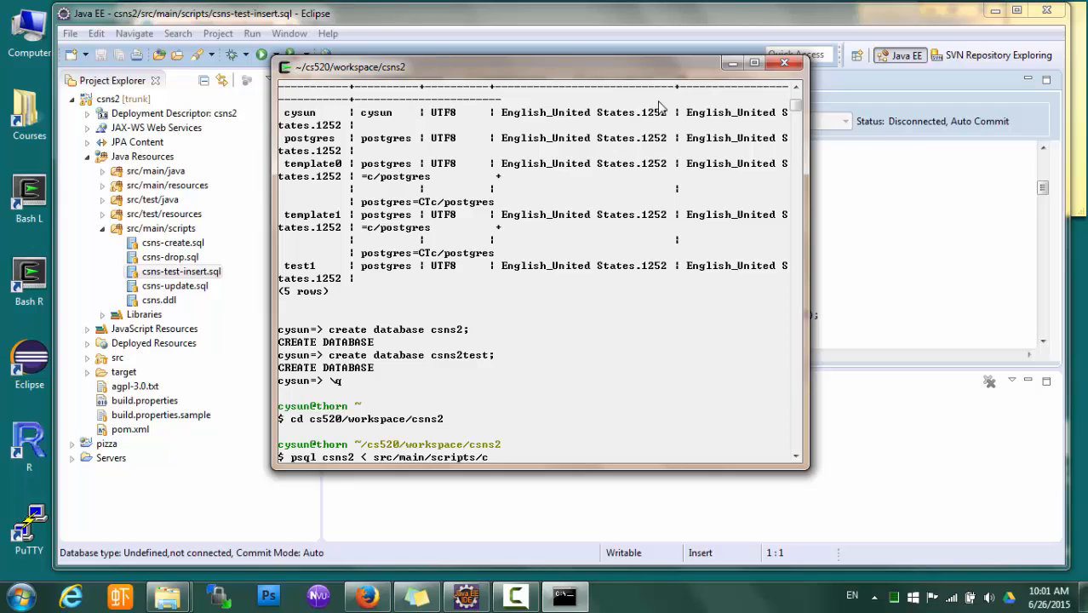
pyautogui.write('csns-c')
pyautogui.press('Tab')
pyautogui.press('Return')
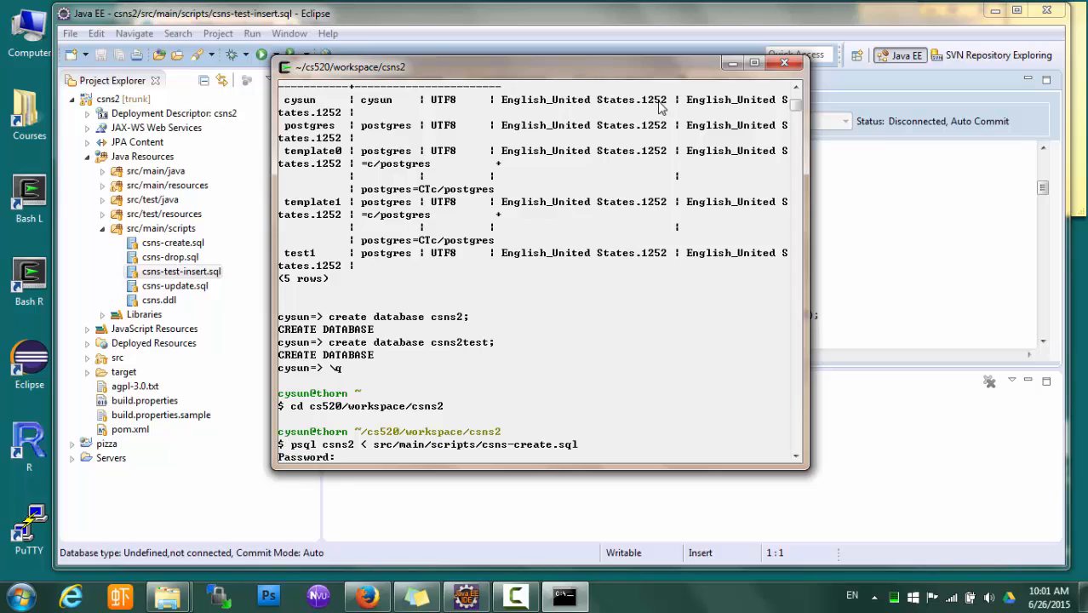
pyautogui.write('abcd')
pyautogui.press('Return')
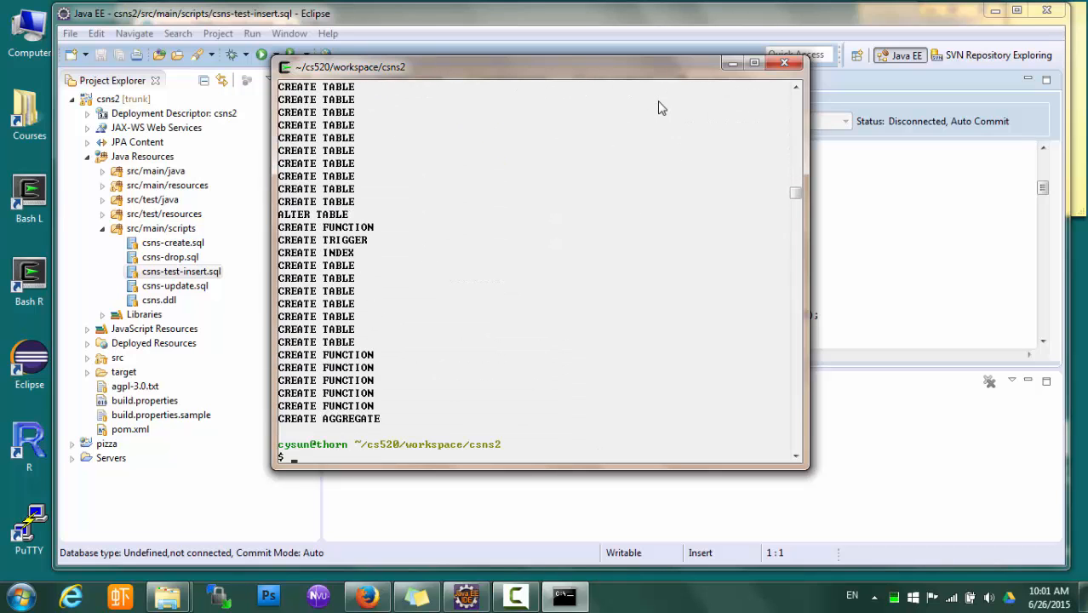
# Run psql csns2 < src/main/scripts/csns-test-insert.sql, entering the database password
pyautogui.press('Up')
pyautogui.press('BackSpace')
pyautogui.press('BackSpace')
pyautogui.press('BackSpace')
pyautogui.press('BackSpace')
pyautogui.press('BackSpace')
pyautogui.press('BackSpace')
pyautogui.press('BackSpace')
pyautogui.press('BackSpace')
pyautogui.press('BackSpace')
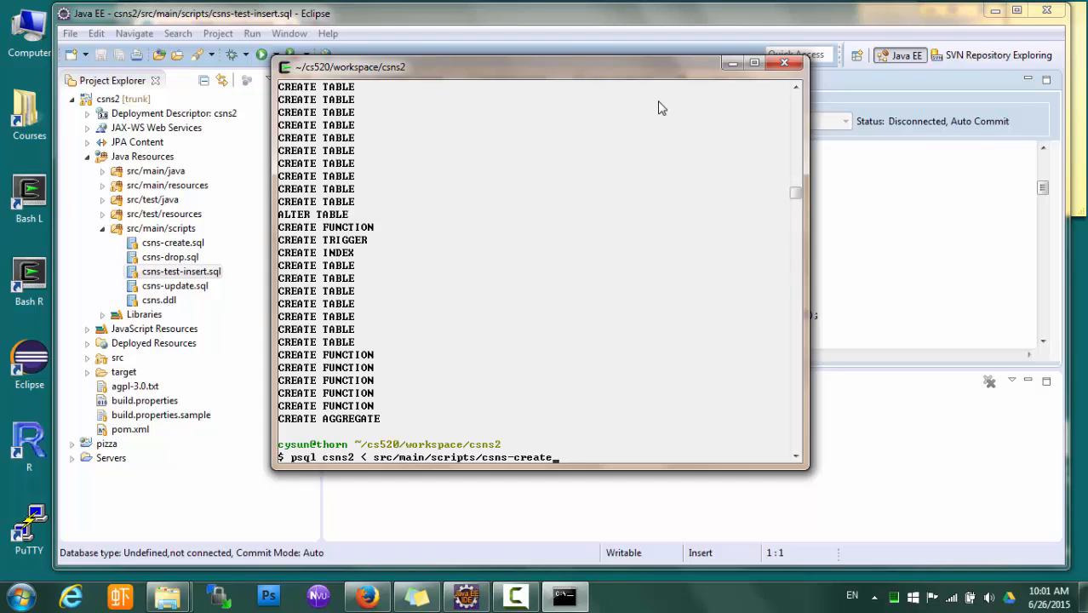
pyautogui.write('te')
pyautogui.press('Tab')
pyautogui.press('Return')
pyautogui.write('abc')
pyautogui.press('Return')
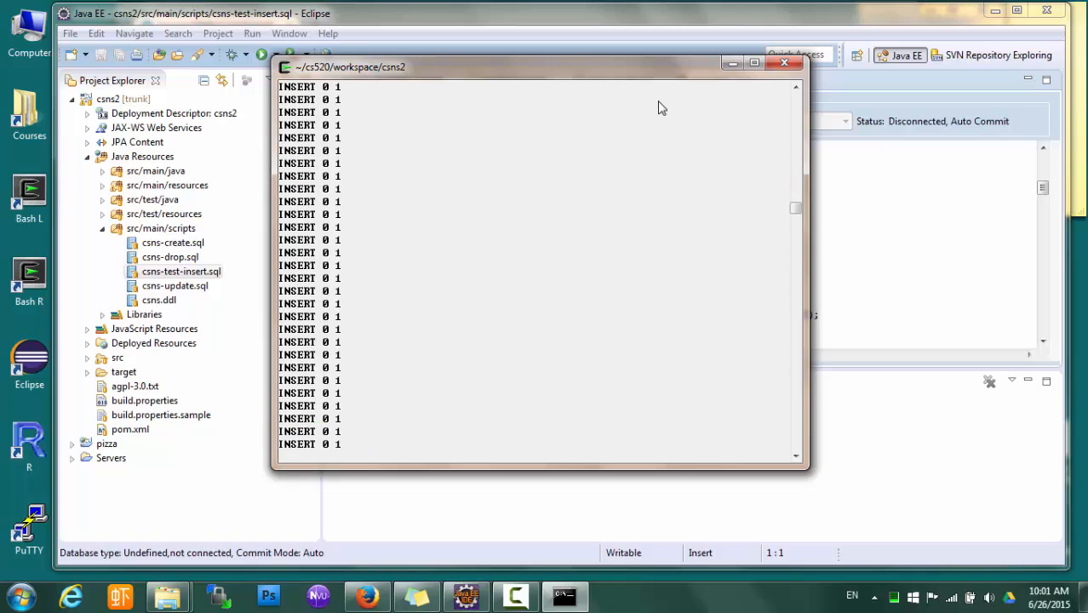
# Close all open editors in Eclipse and check the insert script's output in the terminal
pyautogui.click(935, 189)
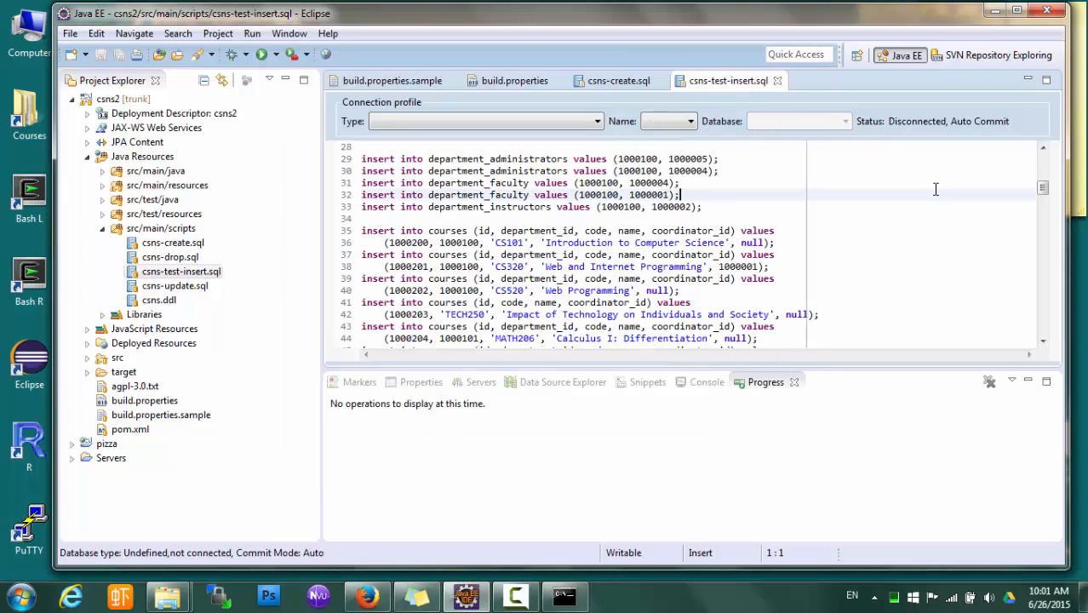
pyautogui.rightClick(720, 85)
pyautogui.click(752, 126)
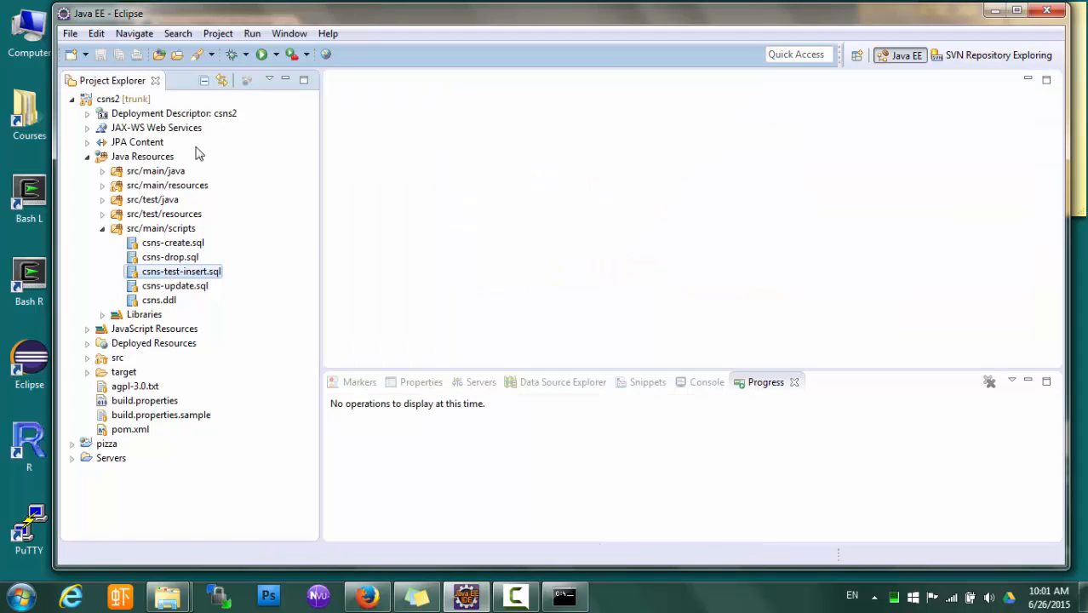
pyautogui.click(564, 596)
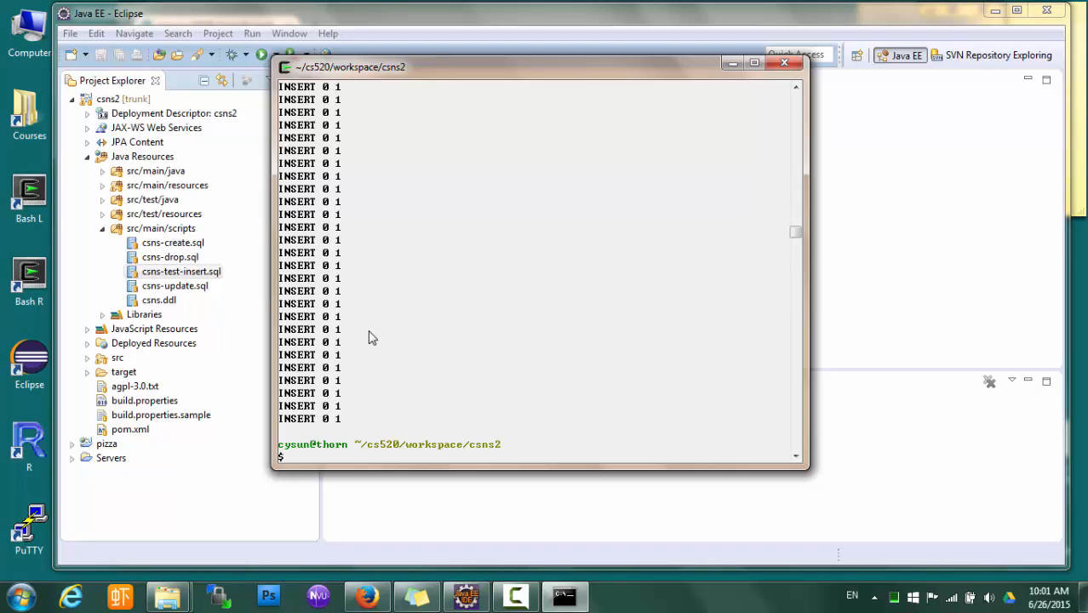
pyautogui.click(986, 213)
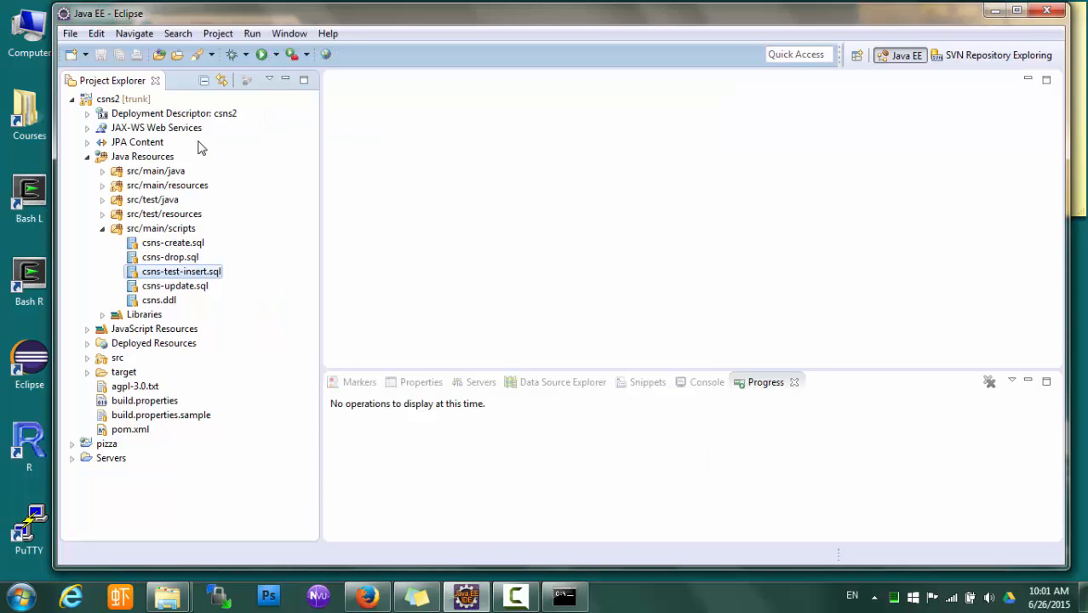
# Run csns2 on Tomcat v7.0 Server at localhost, setting it as the project's default server
pyautogui.rightClick(136, 99)
pyautogui.moveTo(235, 420)
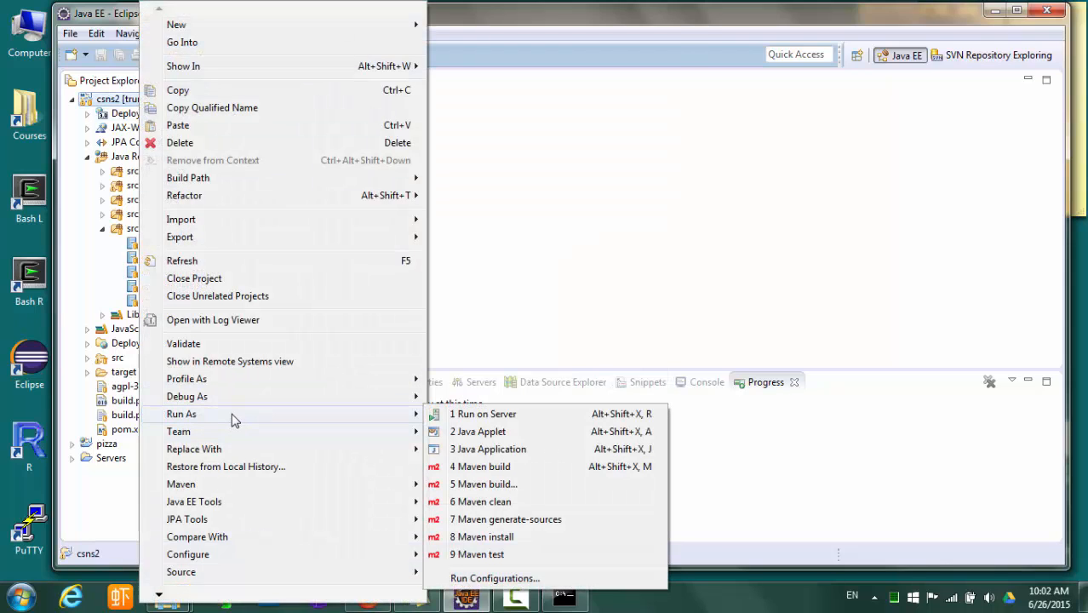
pyautogui.click(471, 415)
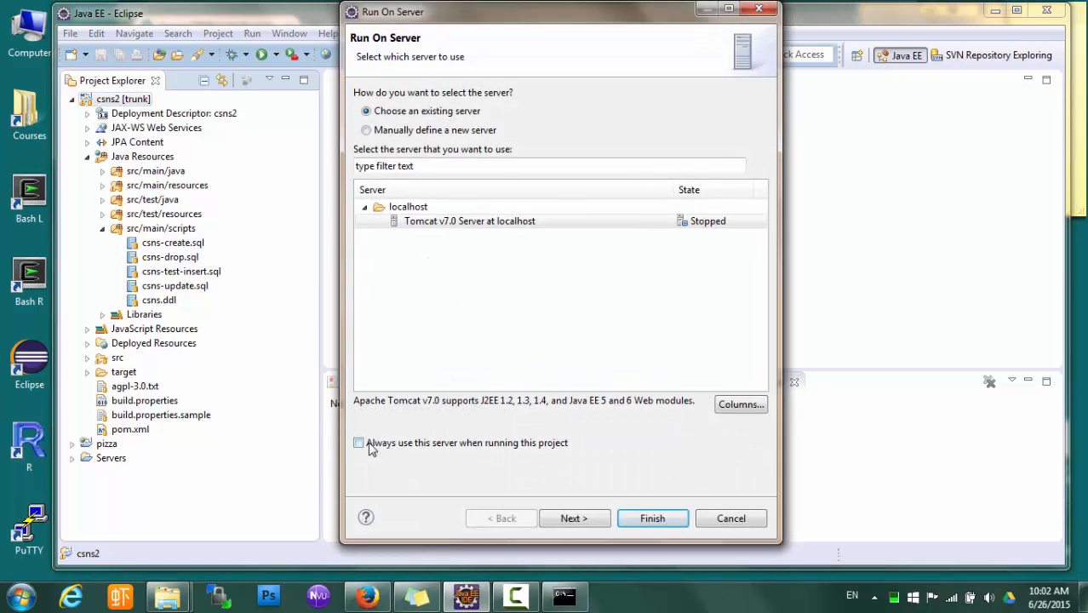
pyautogui.click(362, 441)
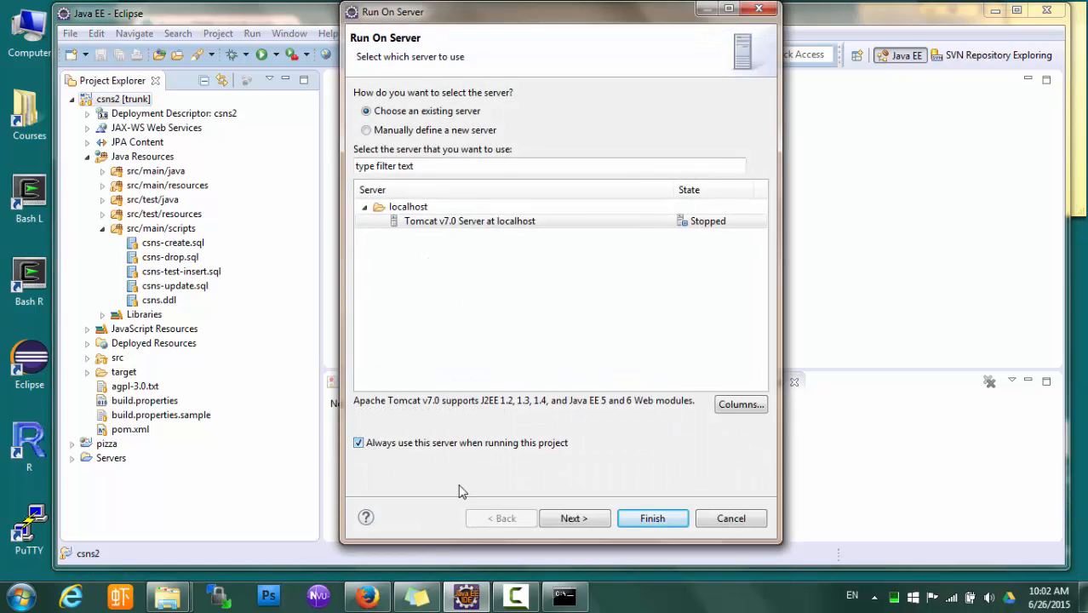
pyautogui.click(645, 525)
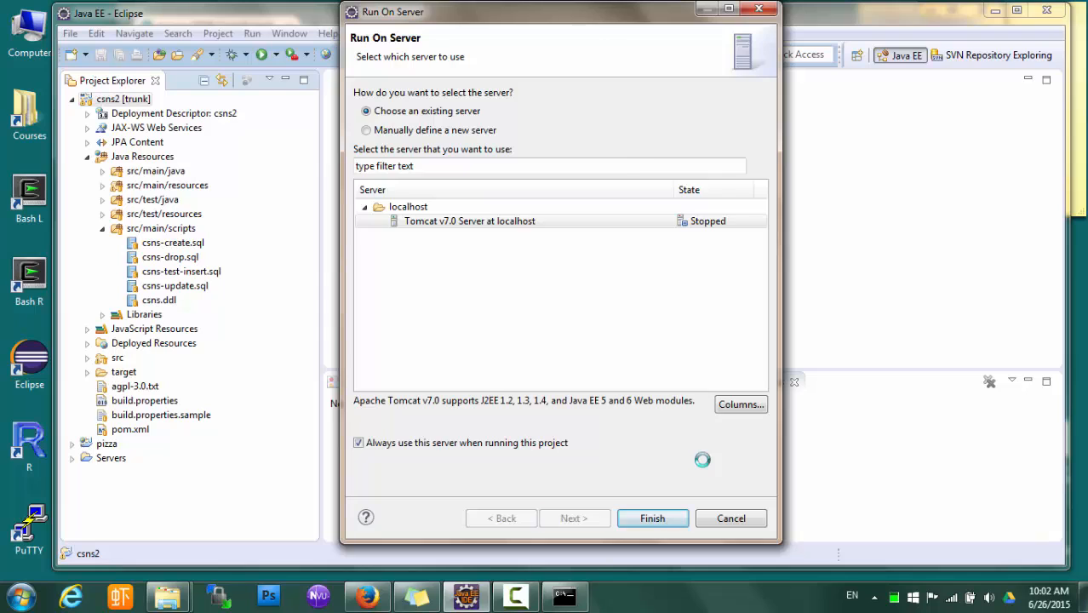
pyautogui.click(649, 520)
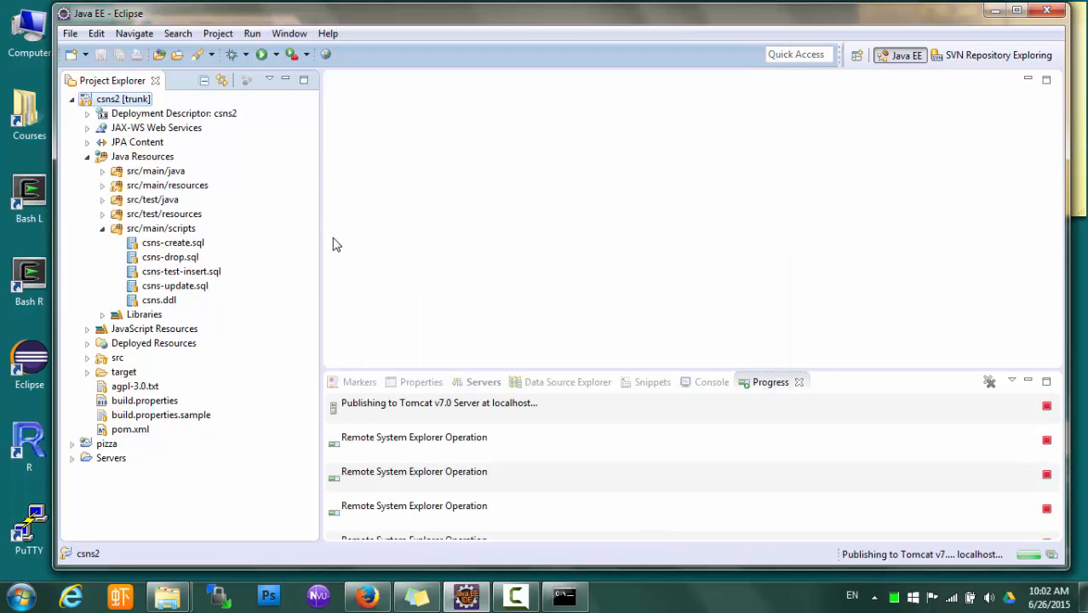
pyautogui.click(194, 244)
# Reopen csns-create.sql and csns-test-insert.sql in the editor
pyautogui.doubleClick(196, 245)
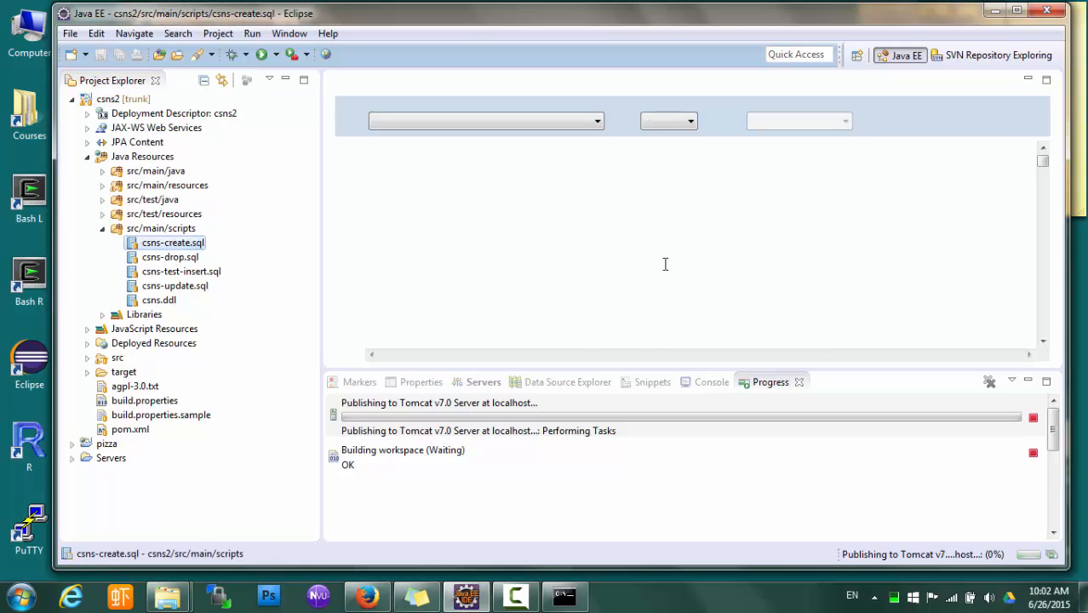
pyautogui.scroll(-5, 662, 260)
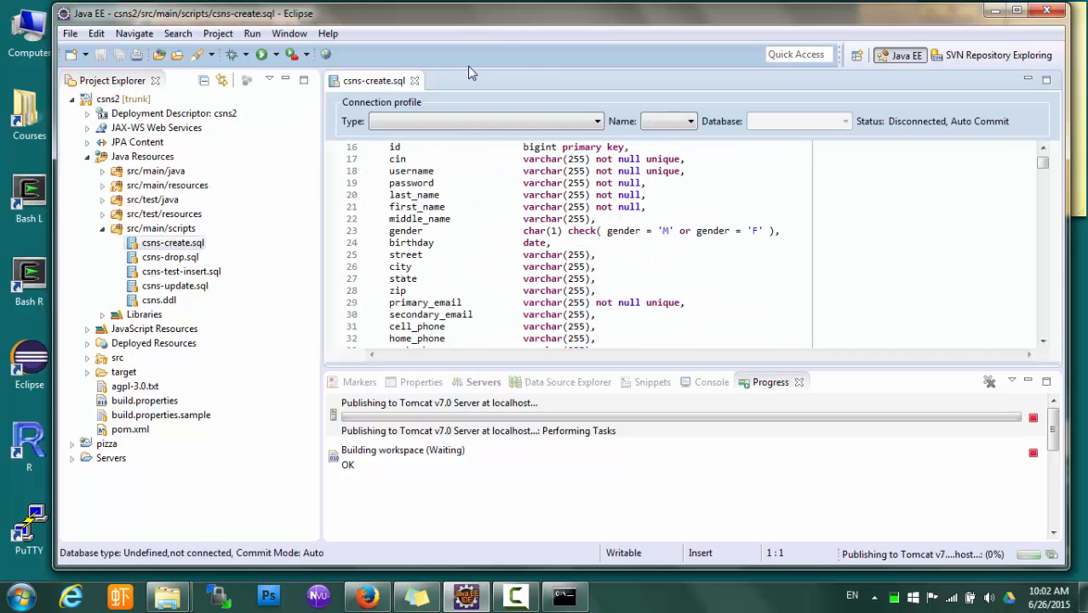
pyautogui.doubleClick(196, 271)
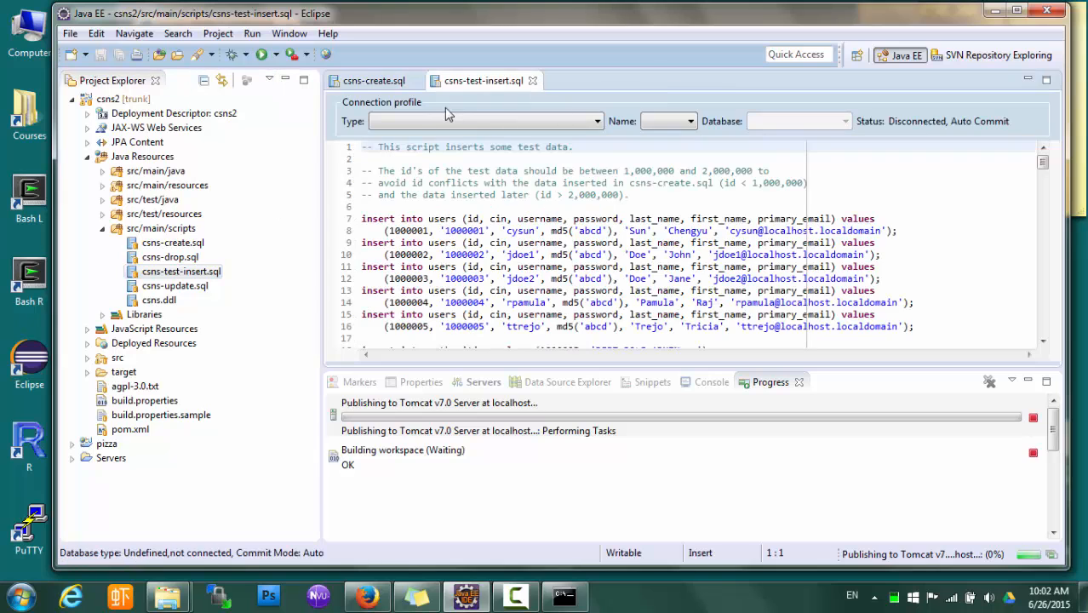
pyautogui.scroll(-1, 629, 261)
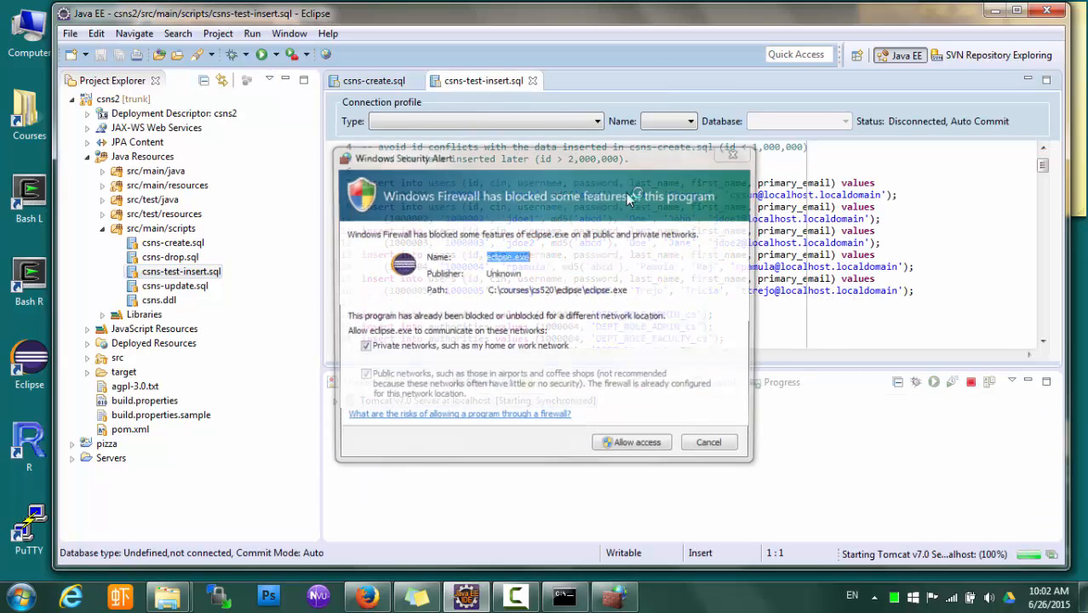
# Allow Java network access through the Windows Firewall alert
pyautogui.click(662, 451)
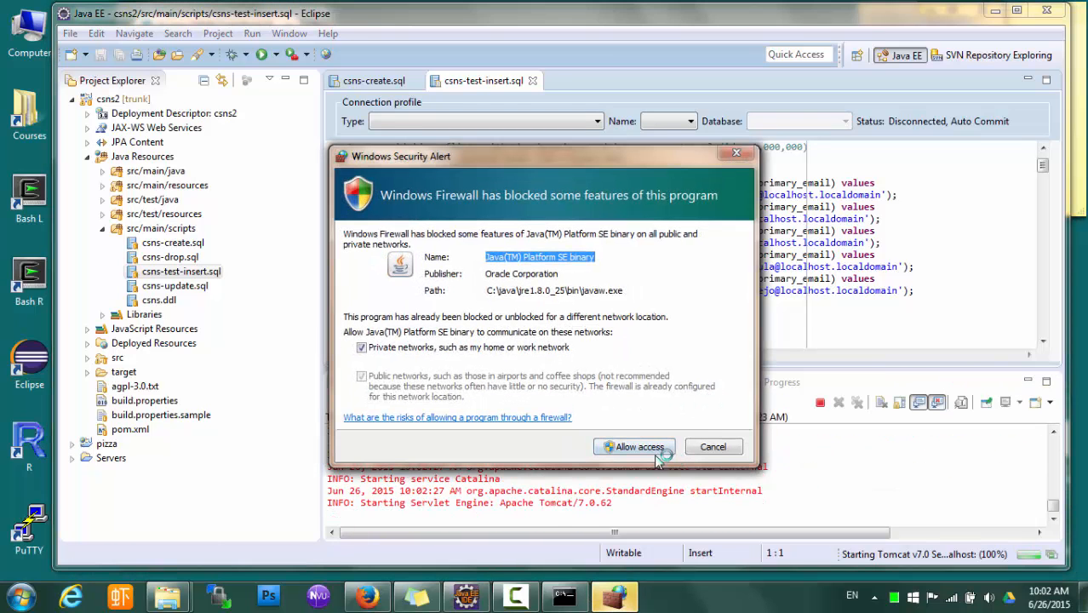
pyautogui.click(638, 447)
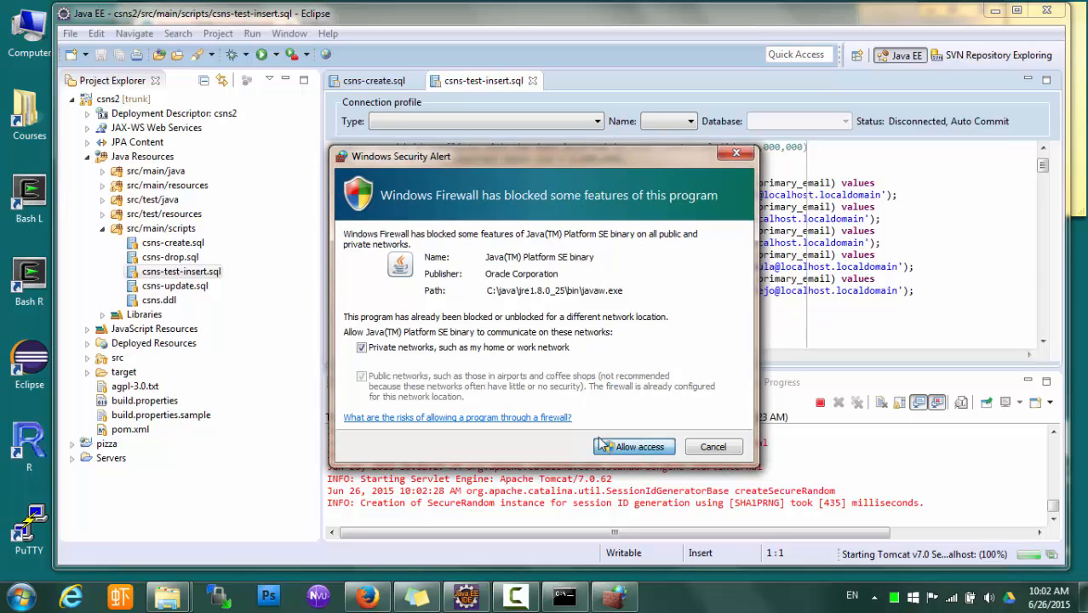
pyautogui.click(622, 447)
# Review the test user rows in csns-test-insert.sql while Tomcat starts
pyautogui.click(669, 242)
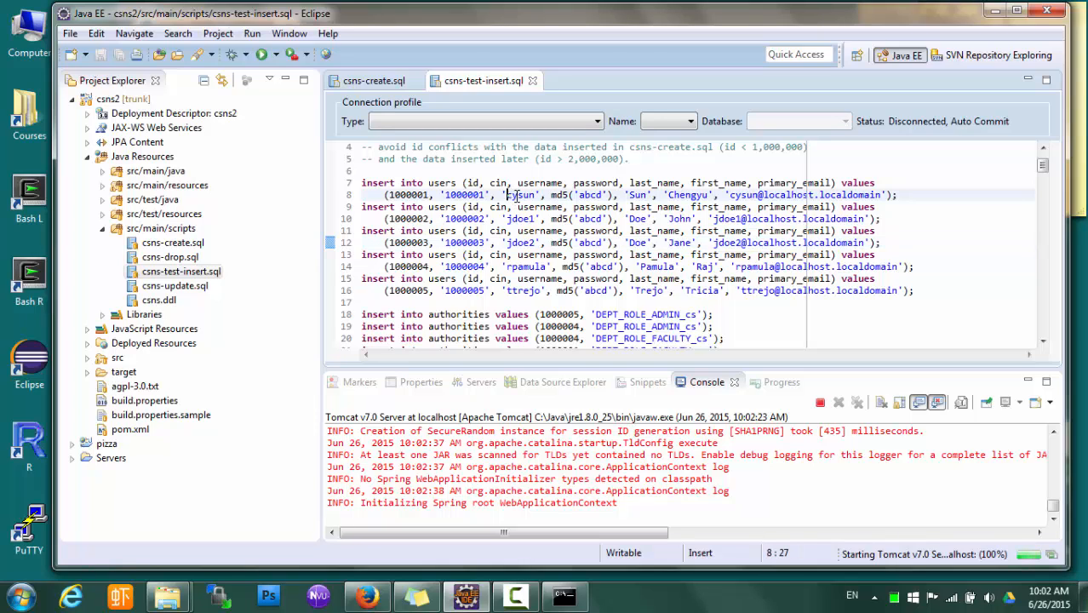
pyautogui.click(545, 195)
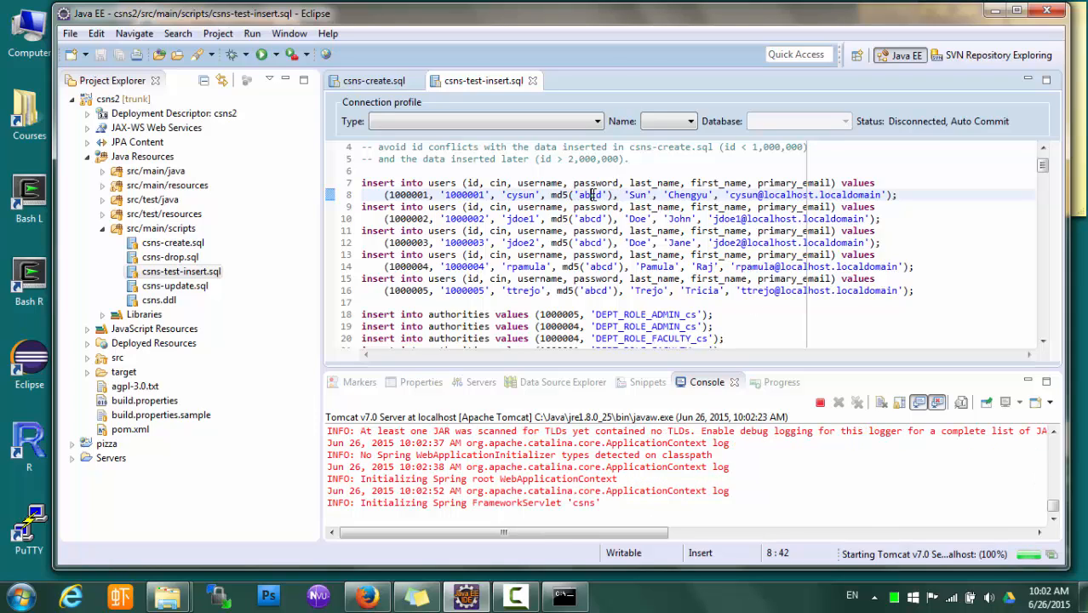
pyautogui.click(601, 280)
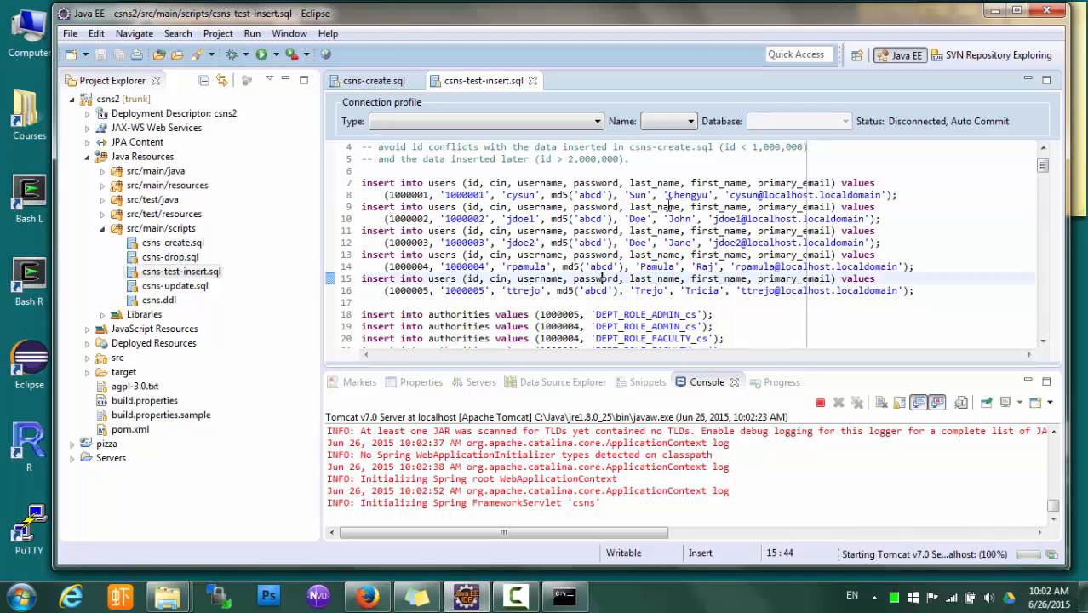
pyautogui.scroll(-2, 679, 281)
pyautogui.scroll(1, 683, 279)
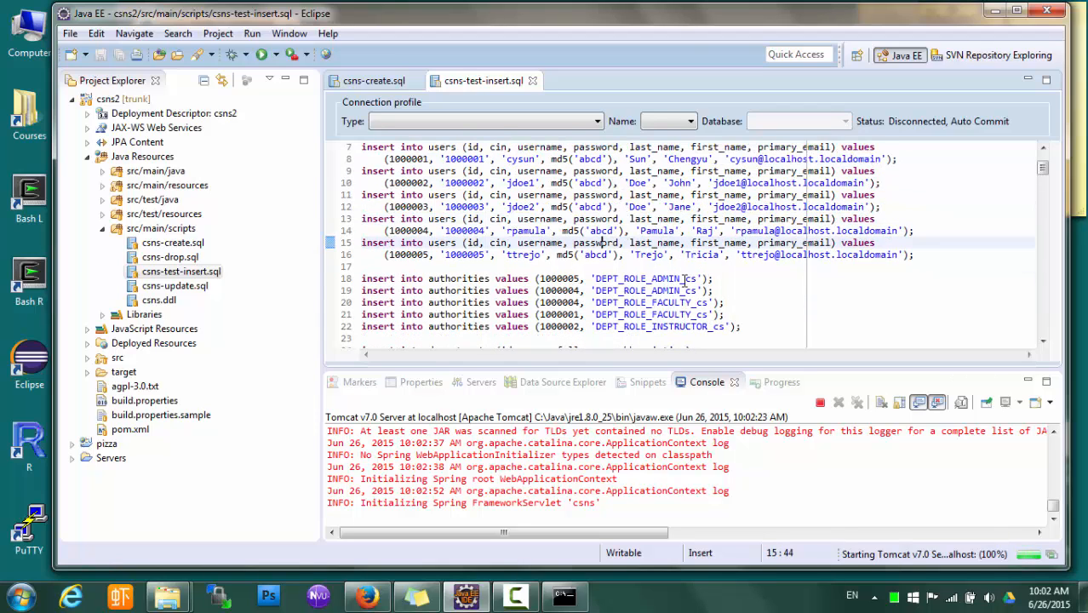
pyautogui.click(586, 207)
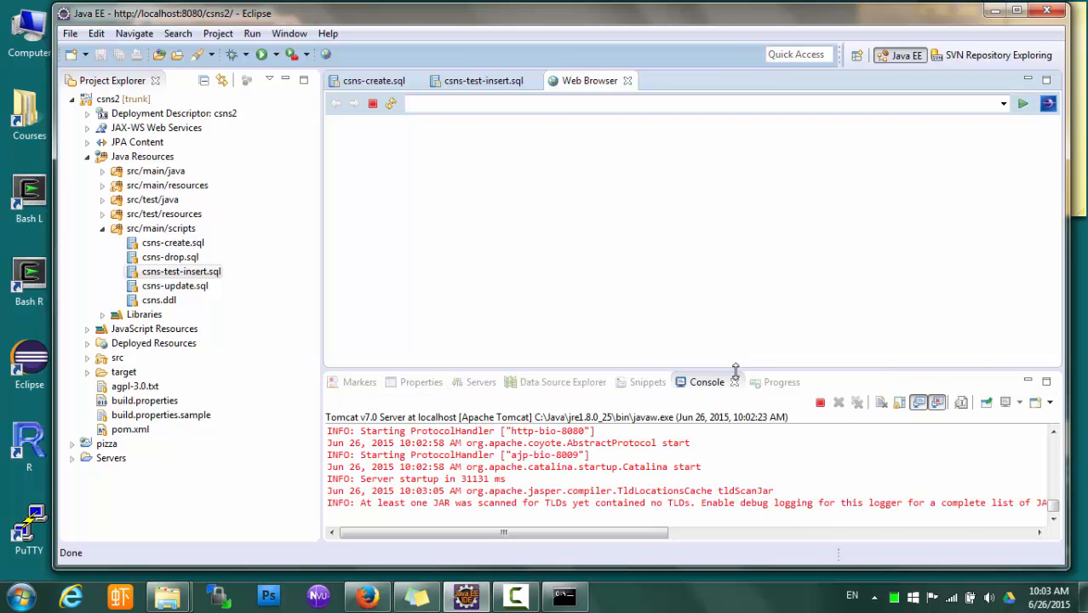
# Choose the Computer Science department in the CSNS browser page and confirm
pyautogui.moveTo(735, 372); pyautogui.dragTo(736, 386)
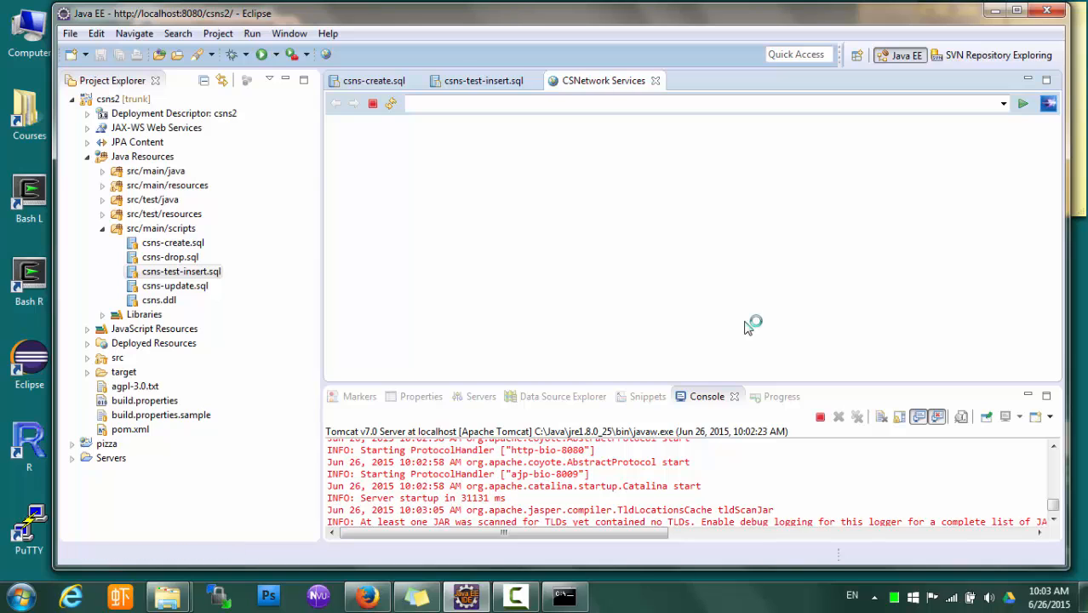
pyautogui.scroll(-5, 746, 317)
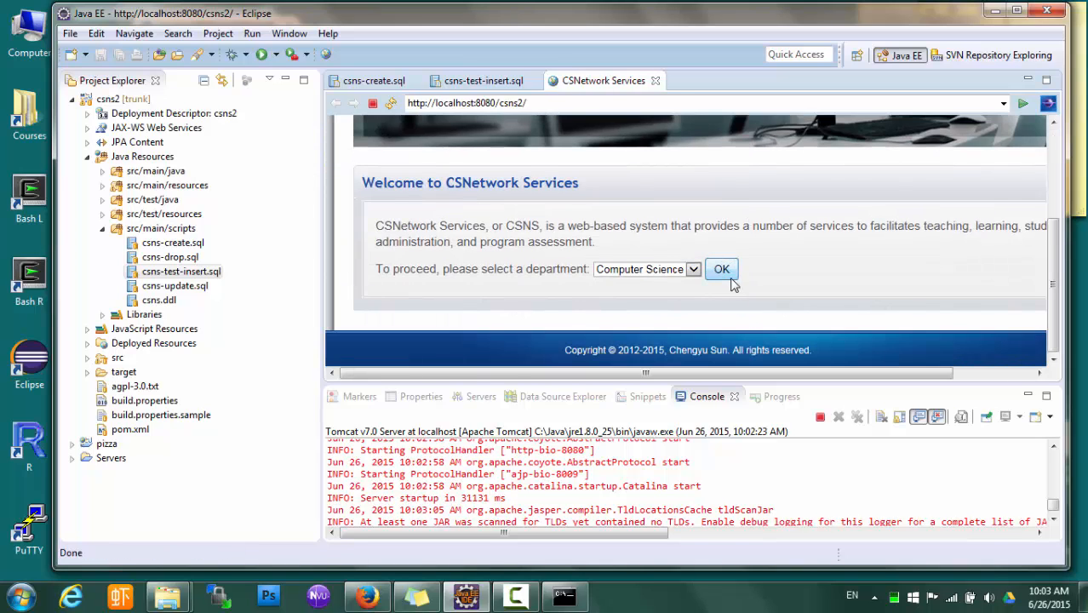
pyautogui.click(731, 278)
pyautogui.click(817, 152)
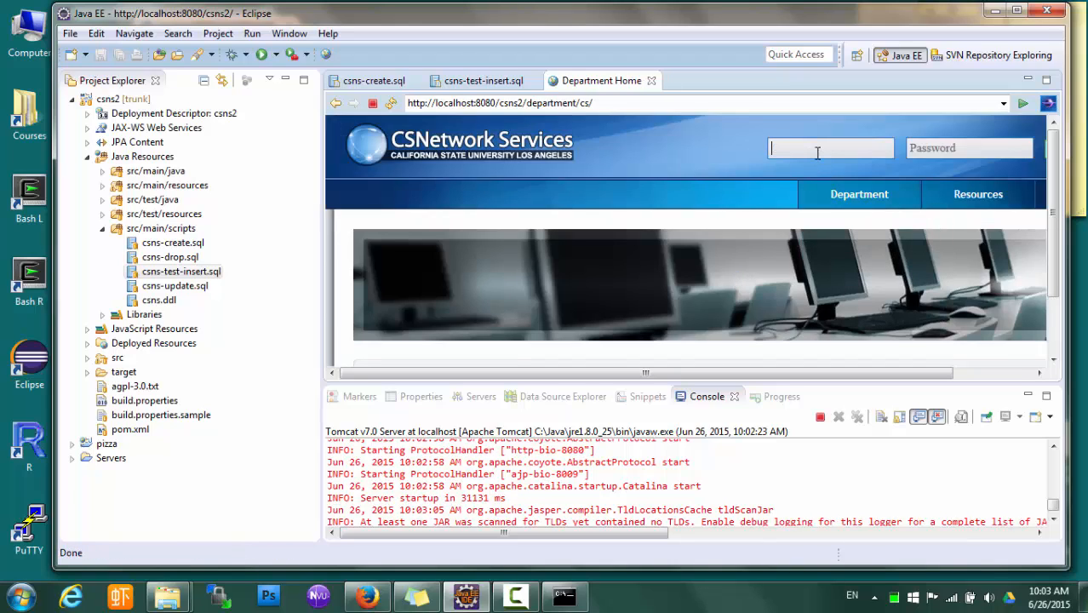
# Log in with the instructor test username and password to reach the Instructor's Home
pyautogui.write('cysun')
pyautogui.click(953, 141)
pyautogui.write('pbcd')
pyautogui.doubleClick(629, 85)
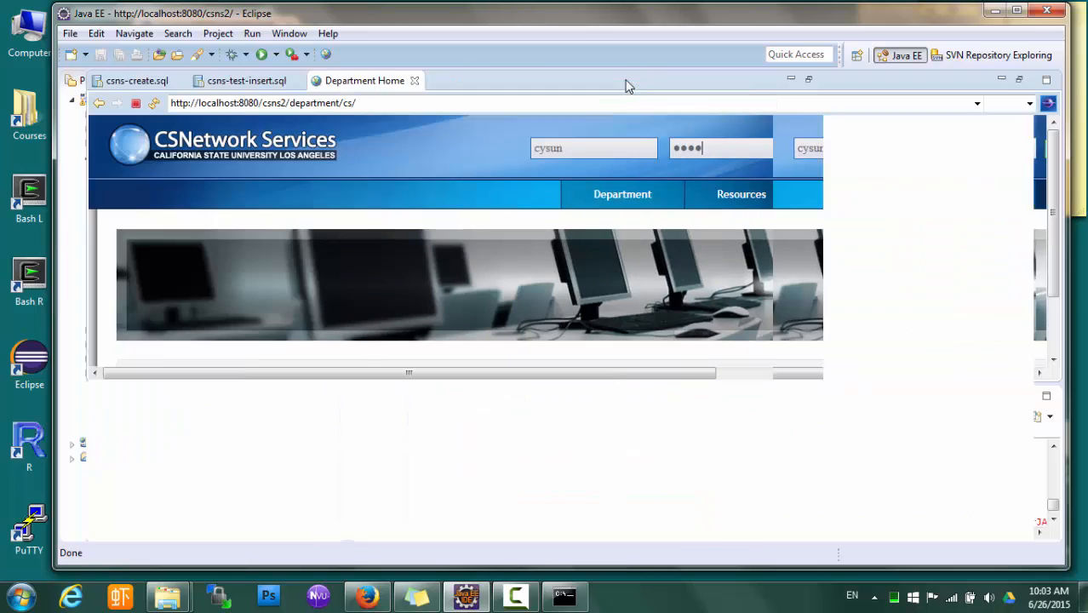
pyautogui.click(895, 150)
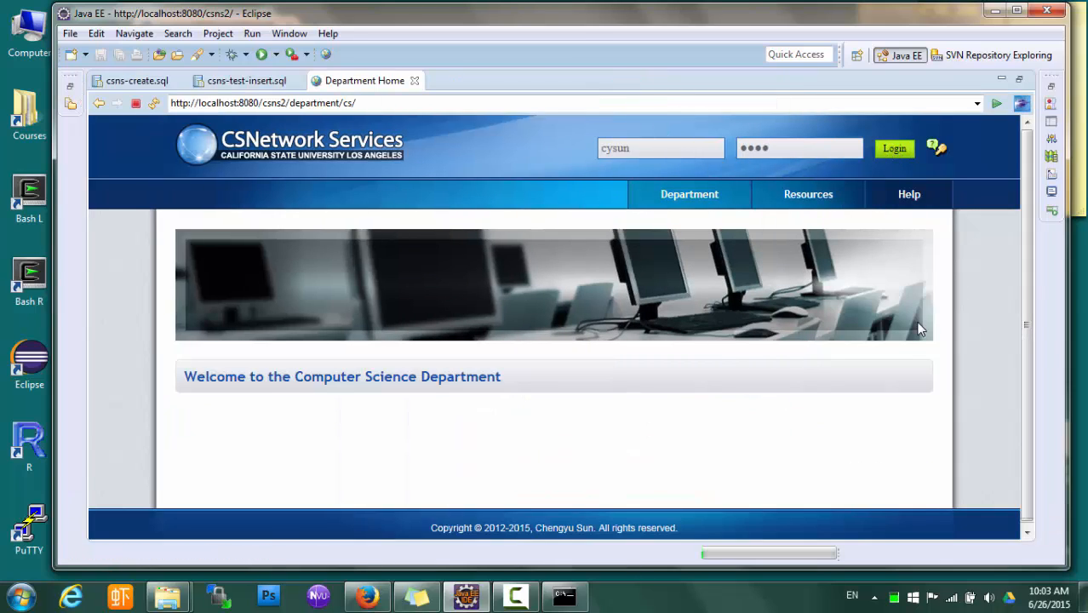
pyautogui.scroll(-2, 916, 325)
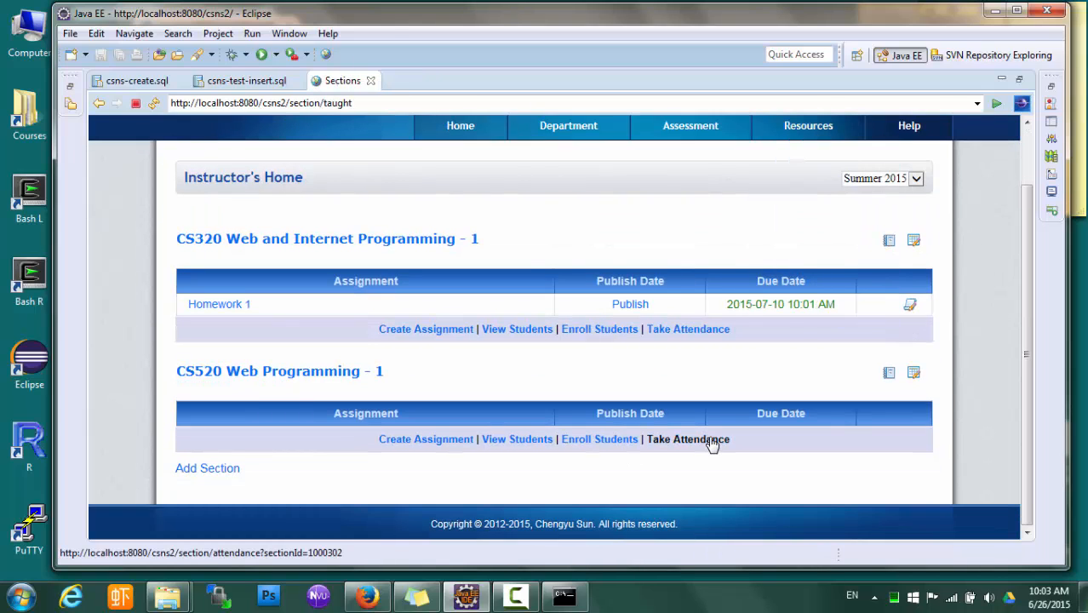
pyautogui.scroll(2, 712, 445)
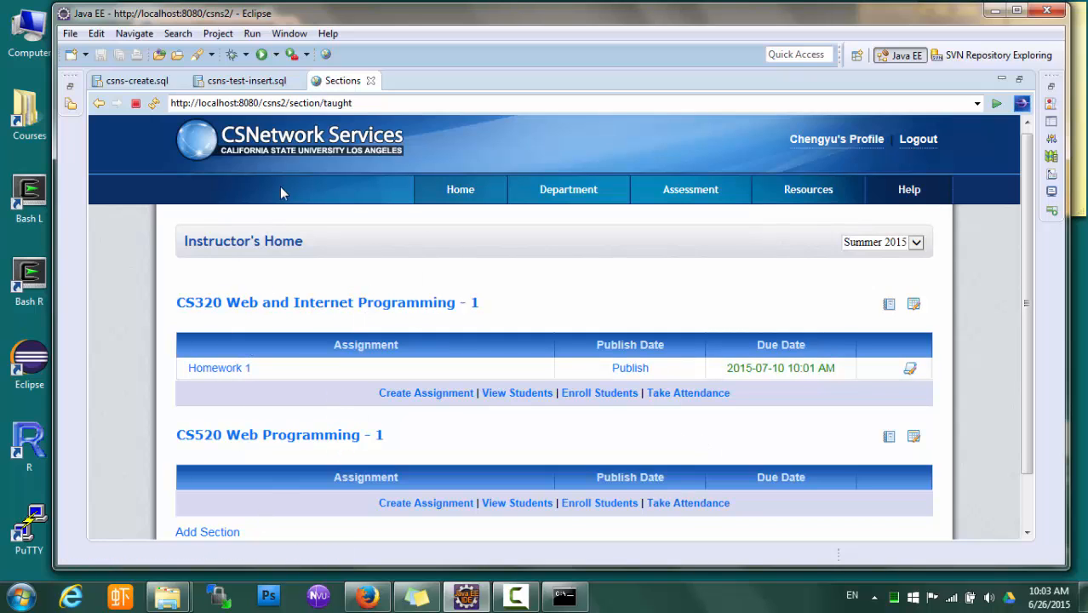
pyautogui.click(263, 85)
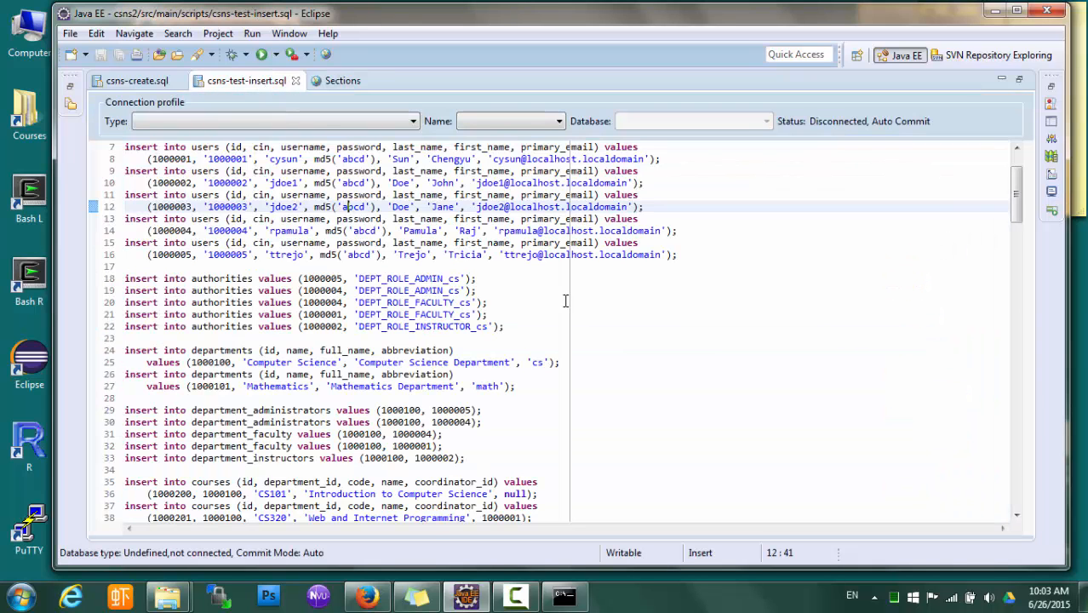
pyautogui.scroll(2, 569, 300)
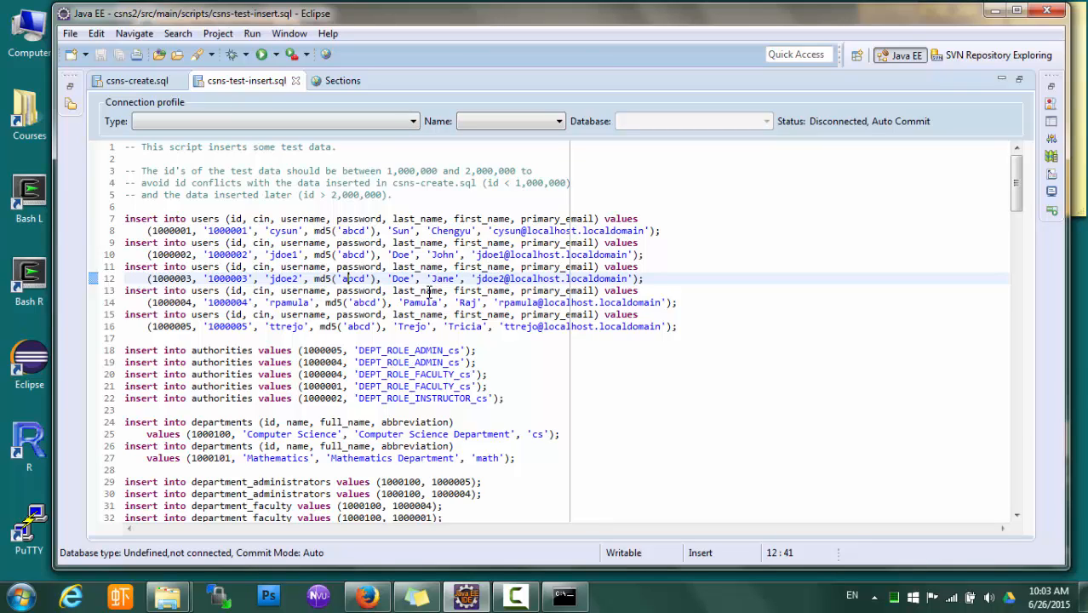
pyautogui.scroll(-1, 382, 224)
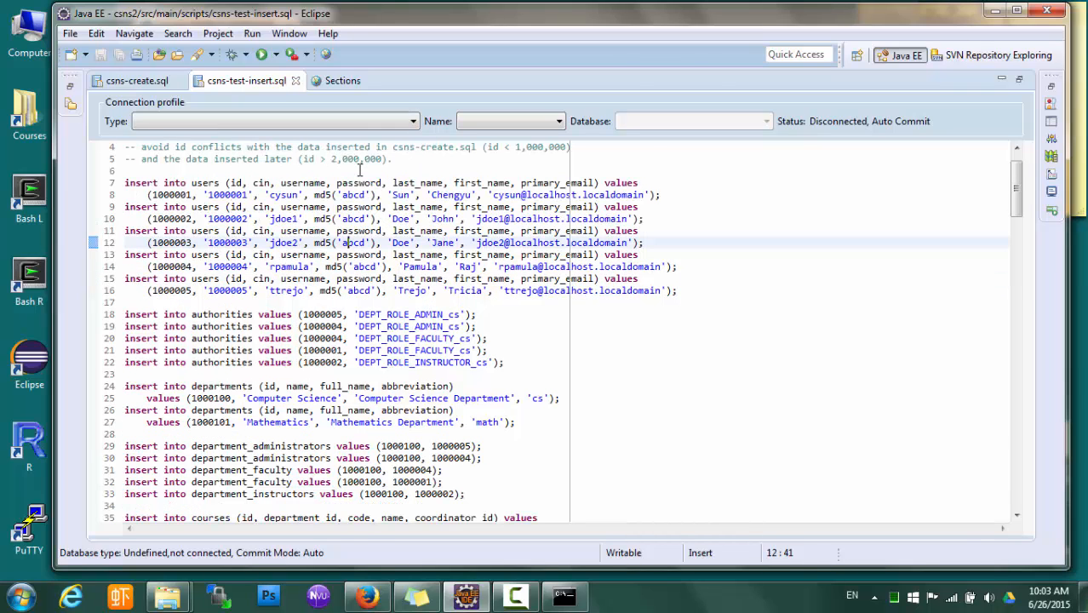
pyautogui.scroll(-2, 322, 303)
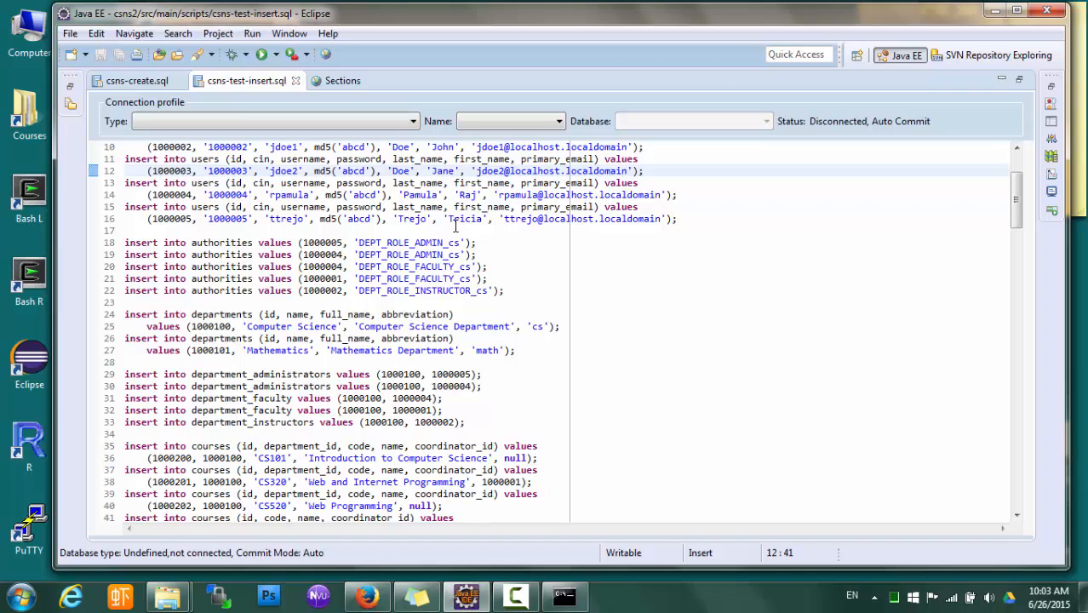
pyautogui.scroll(-4, 476, 386)
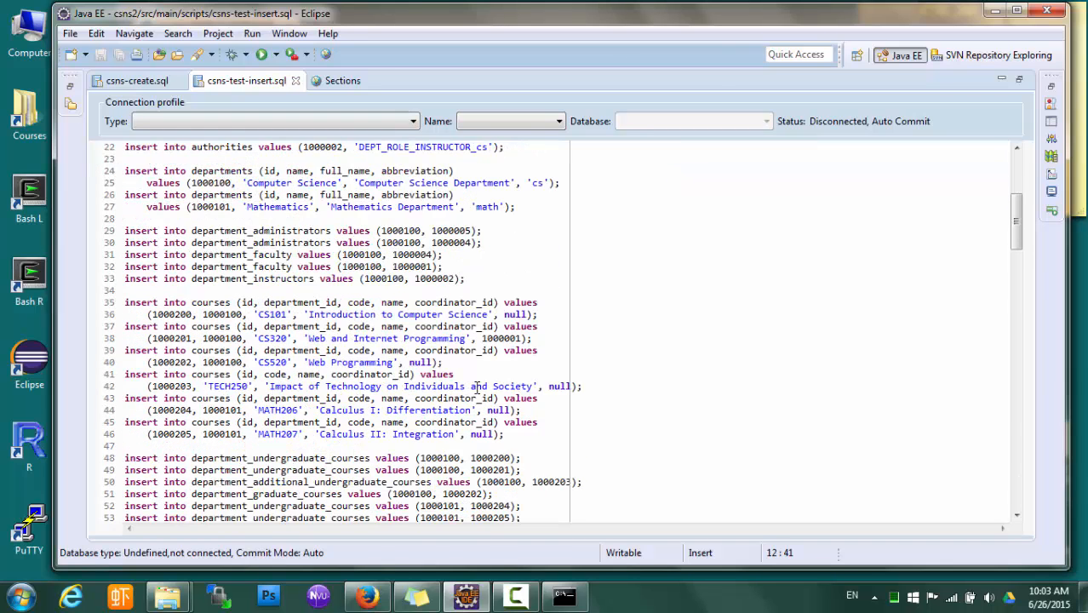
pyautogui.scroll(-2, 471, 449)
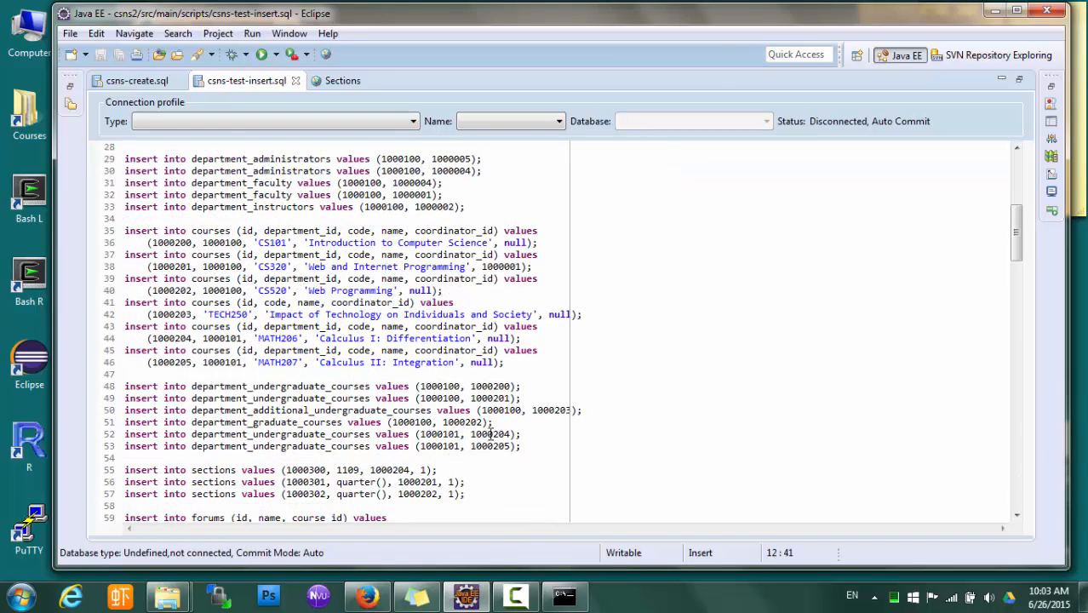
pyautogui.scroll(-4, 417, 366)
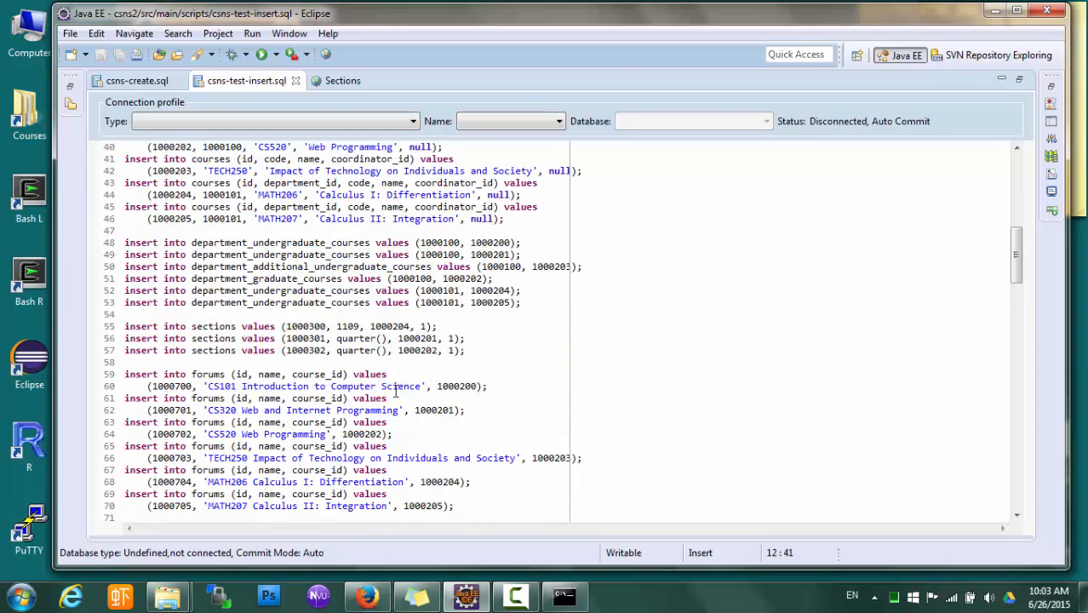
pyautogui.scroll(-8, 395, 391)
pyautogui.scroll(-4, 390, 521)
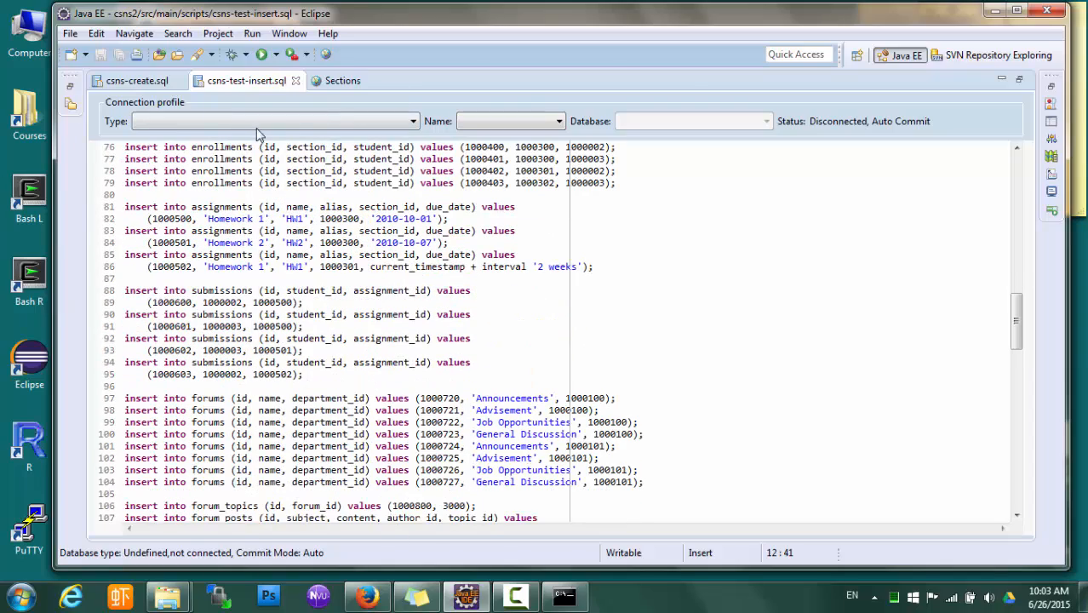
pyautogui.doubleClick(246, 81)
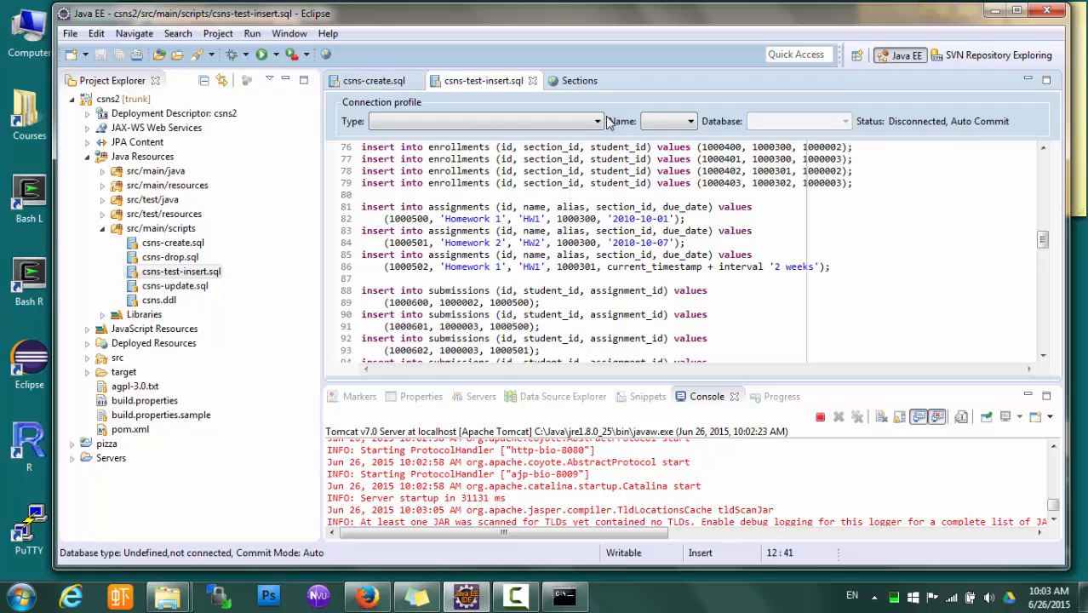
pyautogui.doubleClick(588, 81)
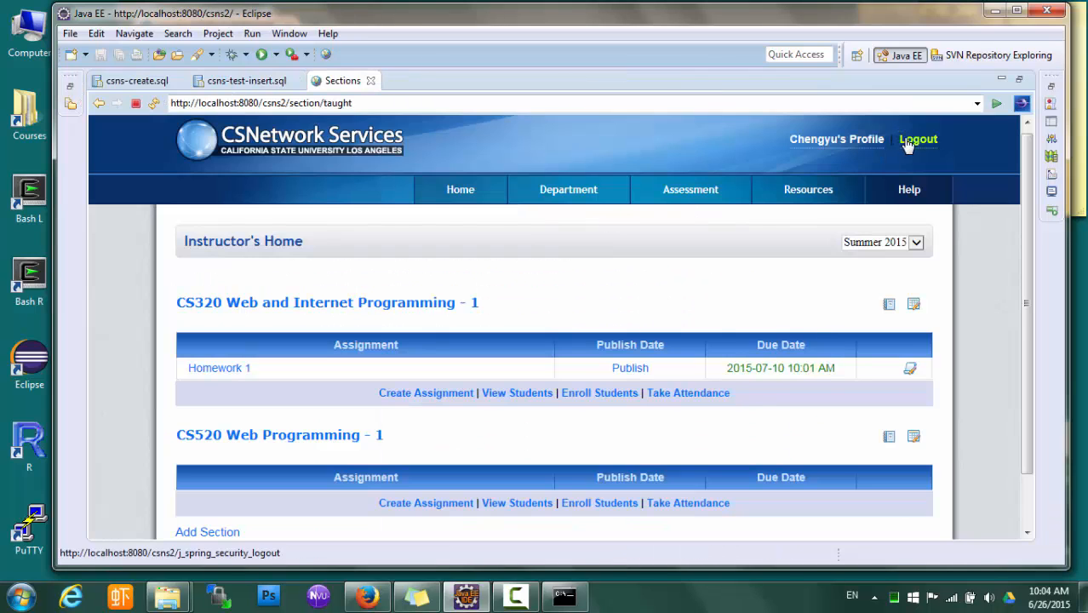